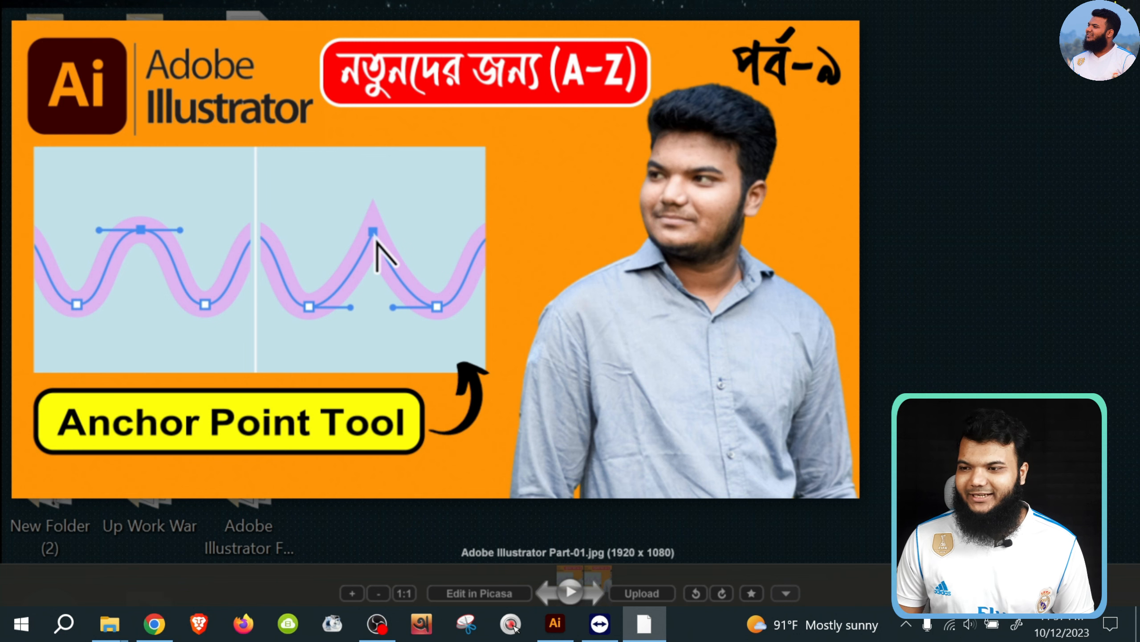
Switch to Illustrator from the image viewer and shift the red heart slightly up and to the left.
key(Escape)
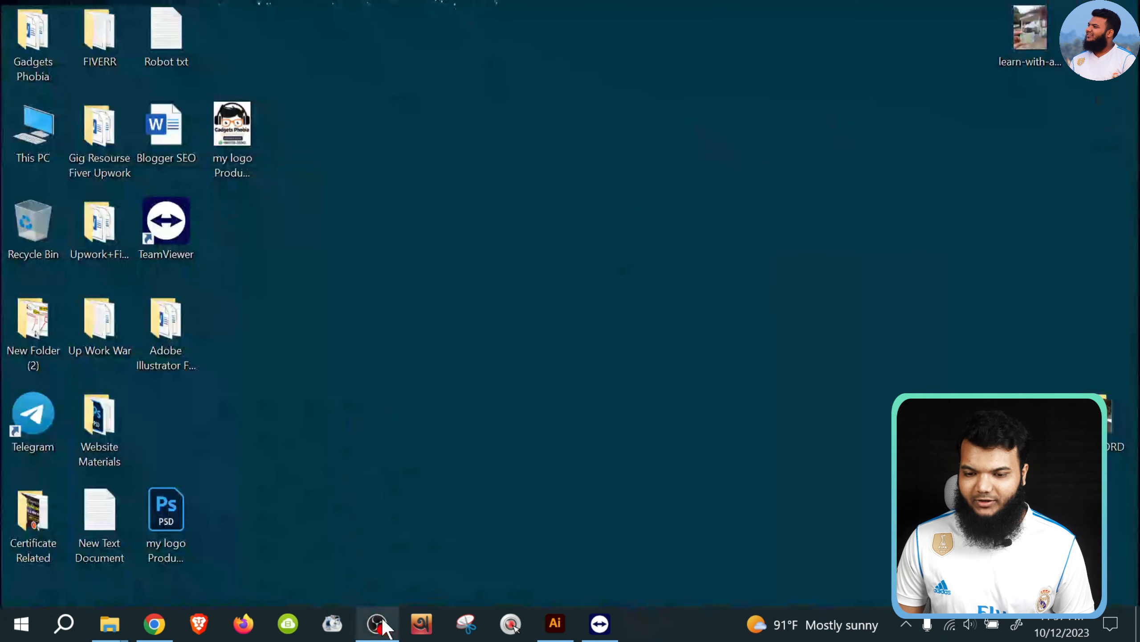
click(559, 627)
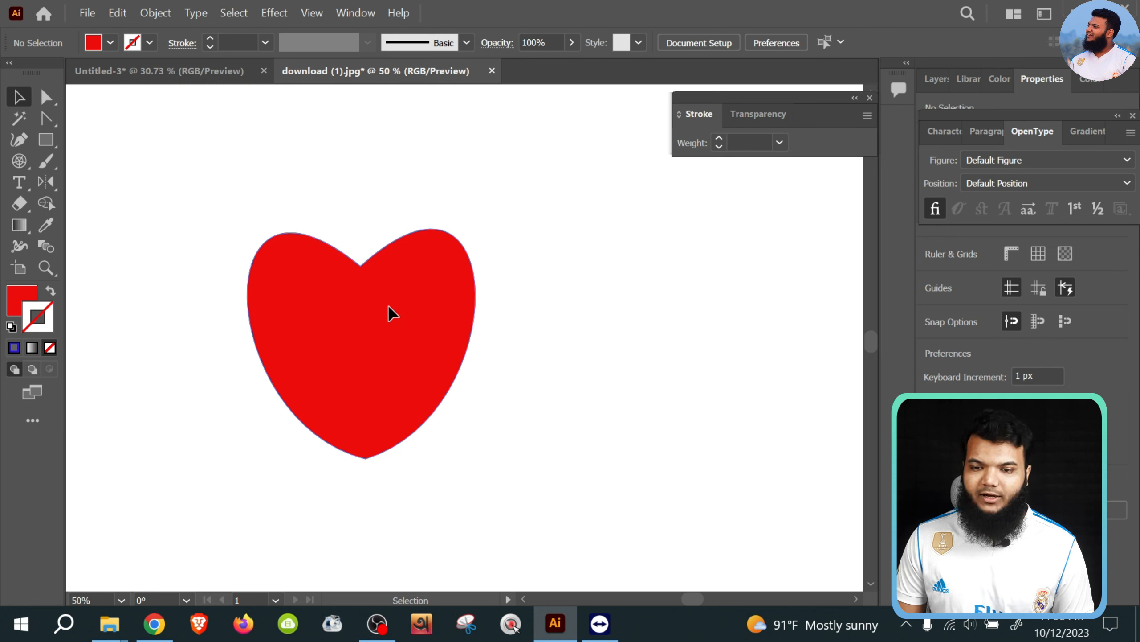
click(395, 310)
mouse_move(349, 346)
mouse_down()
mouse_move(311, 338)
mouse_move(337, 329)
mouse_up()
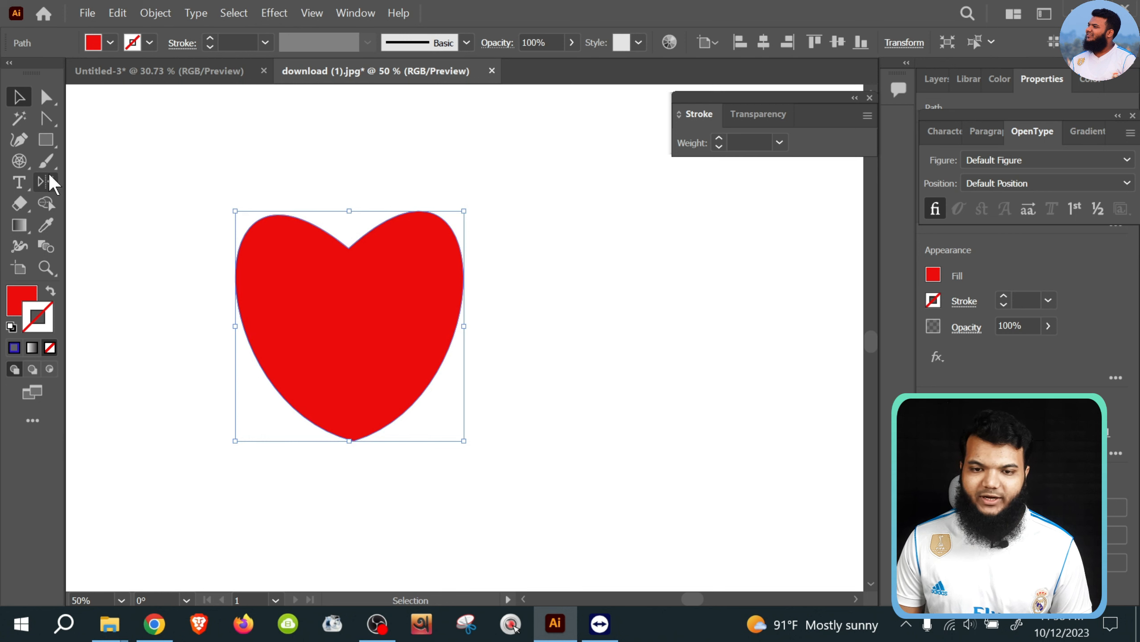
click(46, 120)
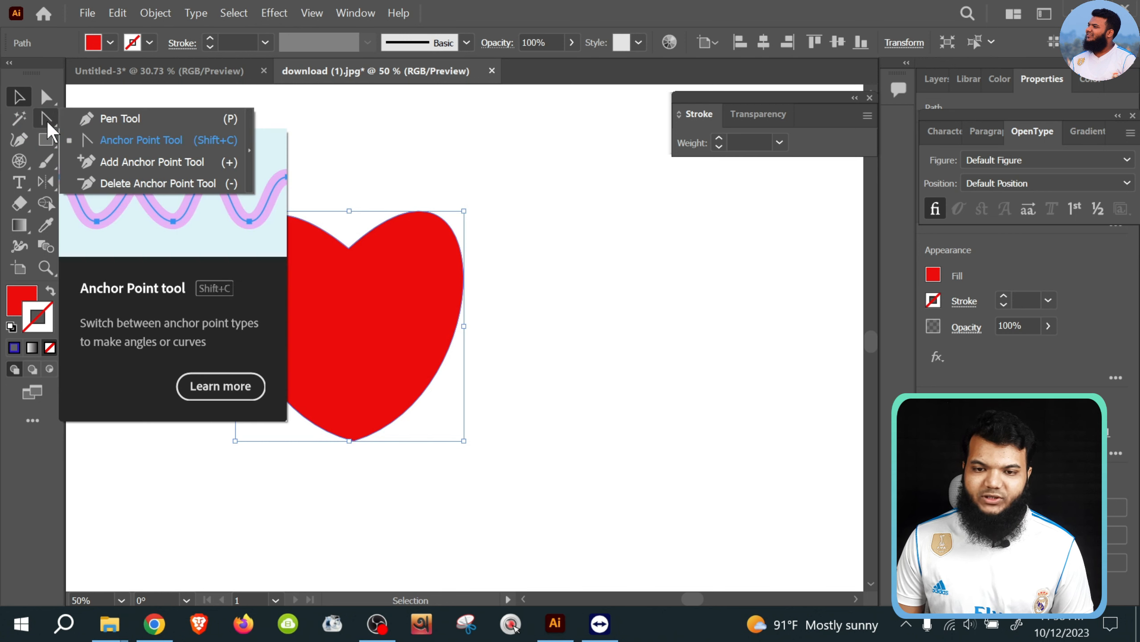
click(132, 140)
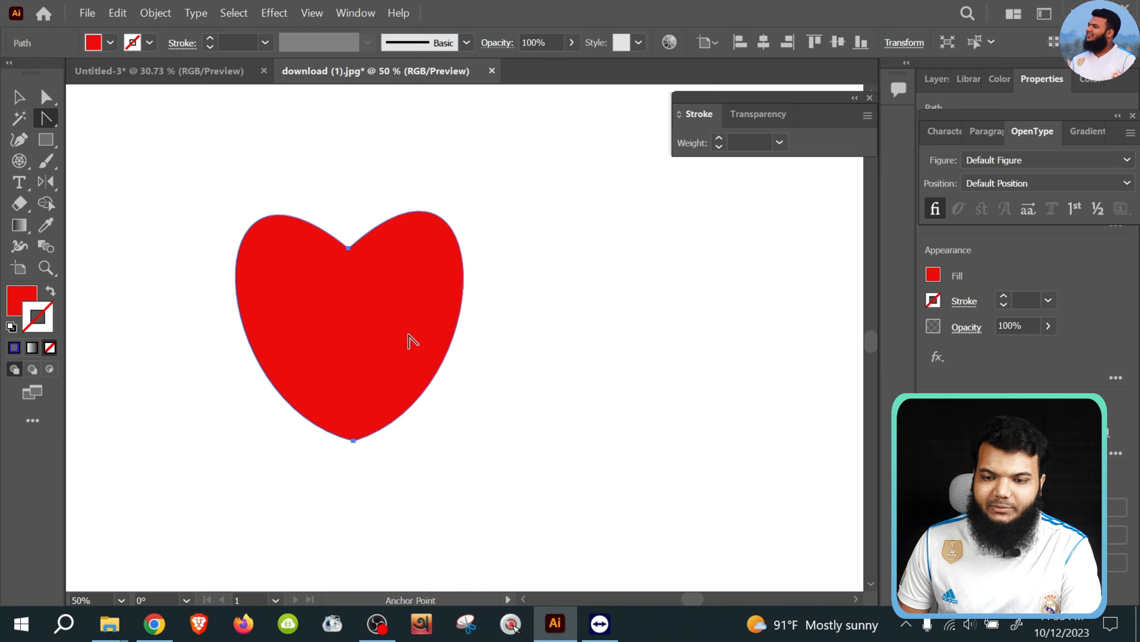
click(15, 99)
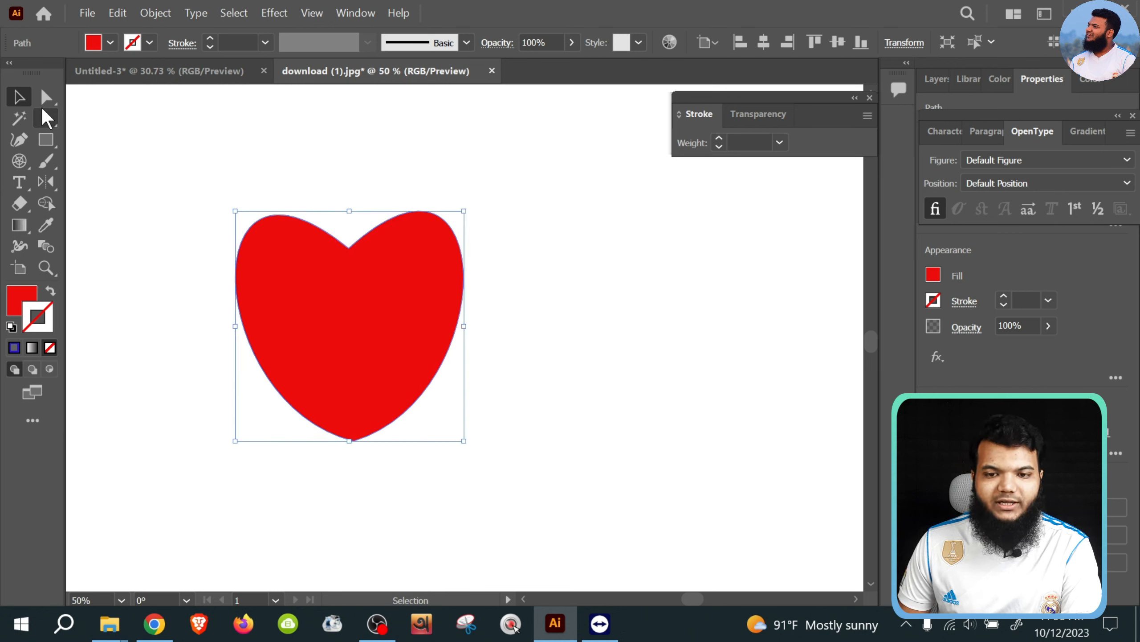
Draw a red rectangle to the right of the heart on the artboard.
drag(49, 141, 75, 138)
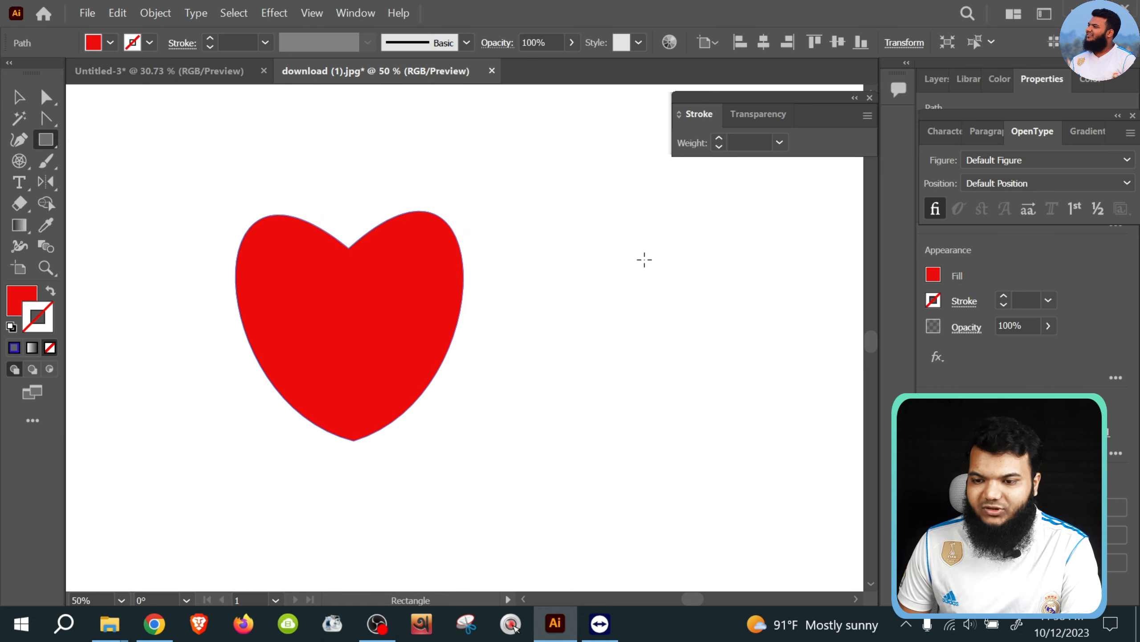
drag(533, 227, 777, 404)
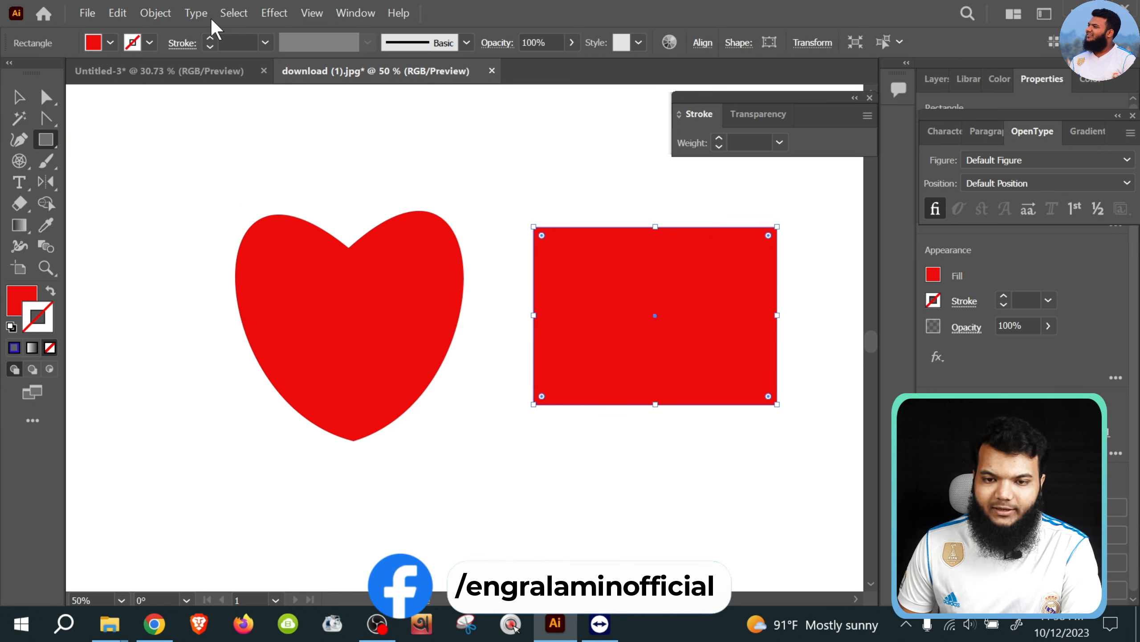
click(18, 97)
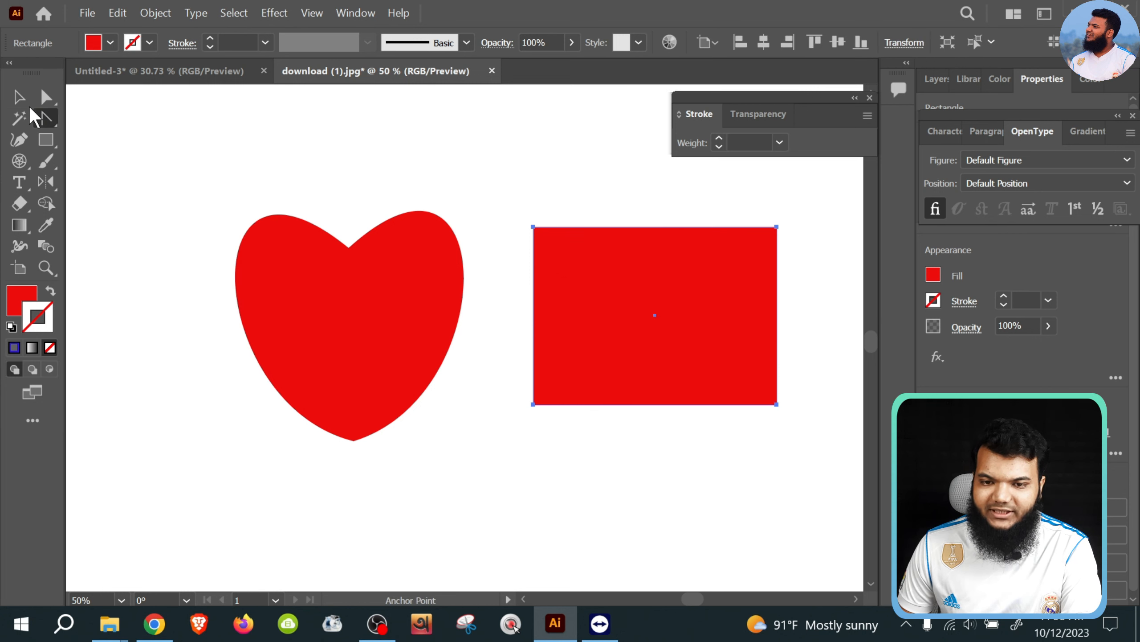
Convert the anchor at the heart's upper notch to a plain corner with the Anchor Point tool, forming a teardrop.
click(328, 318)
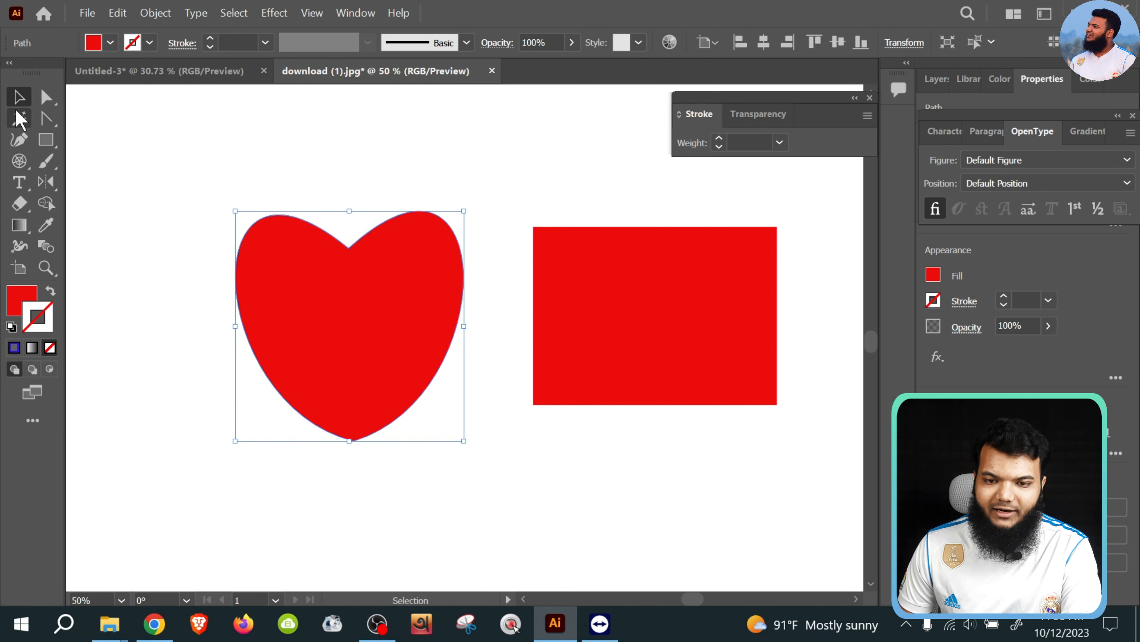
click(45, 119)
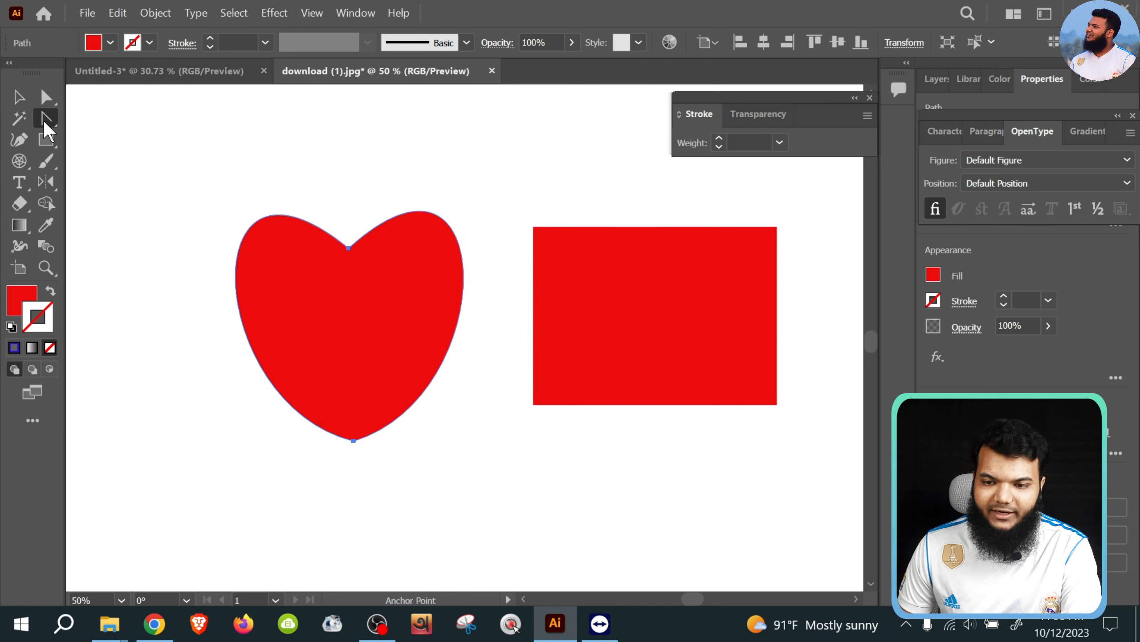
click(350, 248)
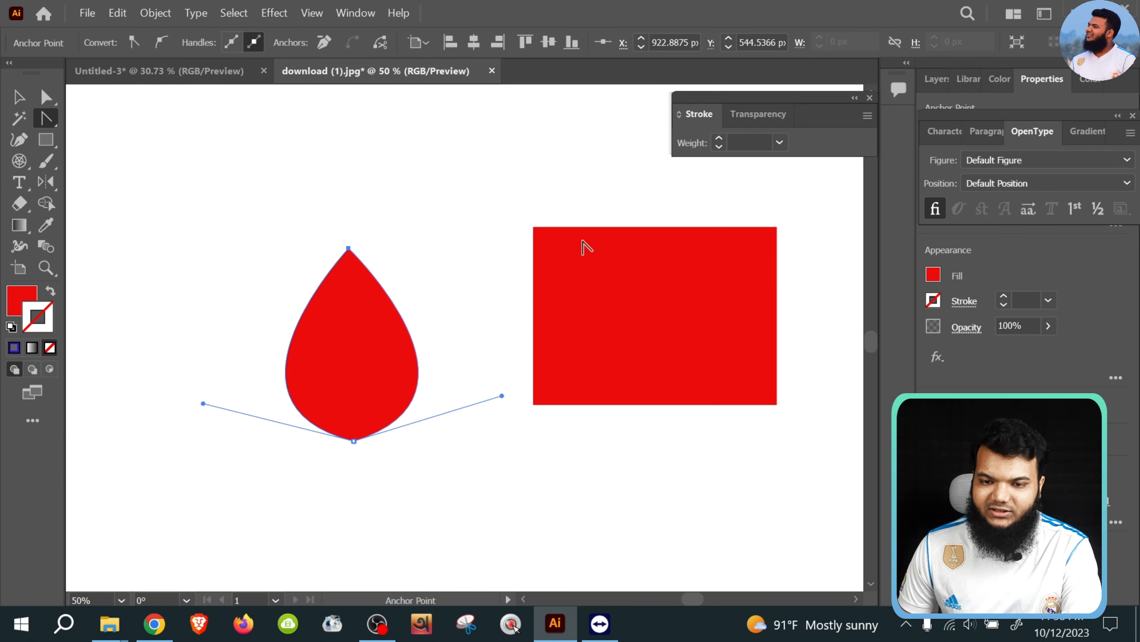
click(18, 96)
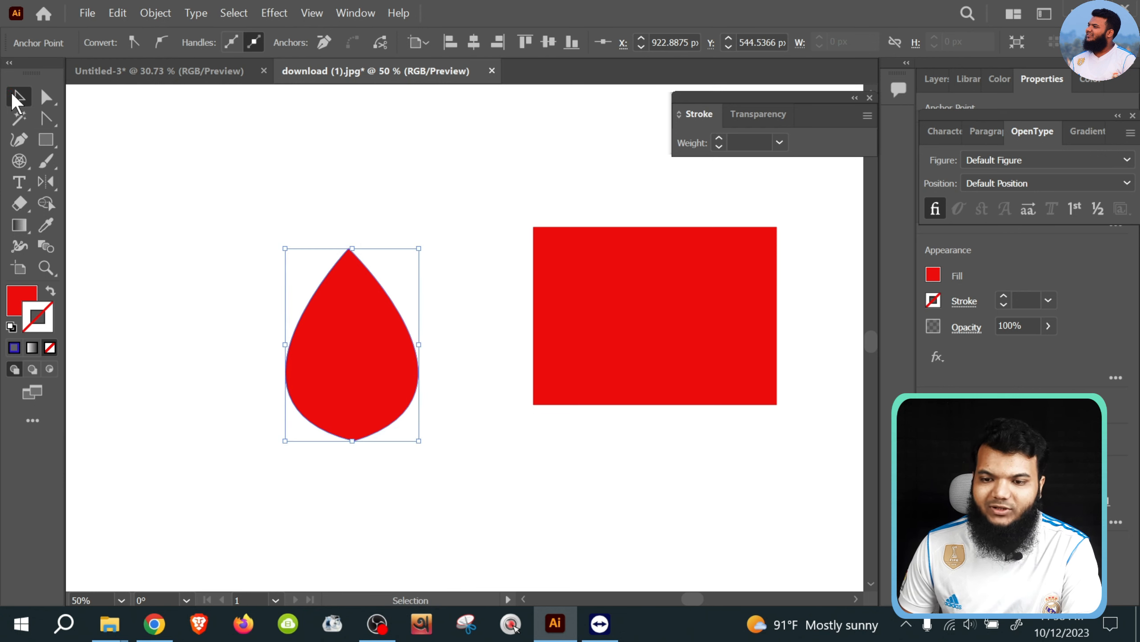
Pull curve handles from all four corner anchors of the rectangle with the Anchor Point tool so each corner forms a loop.
click(704, 311)
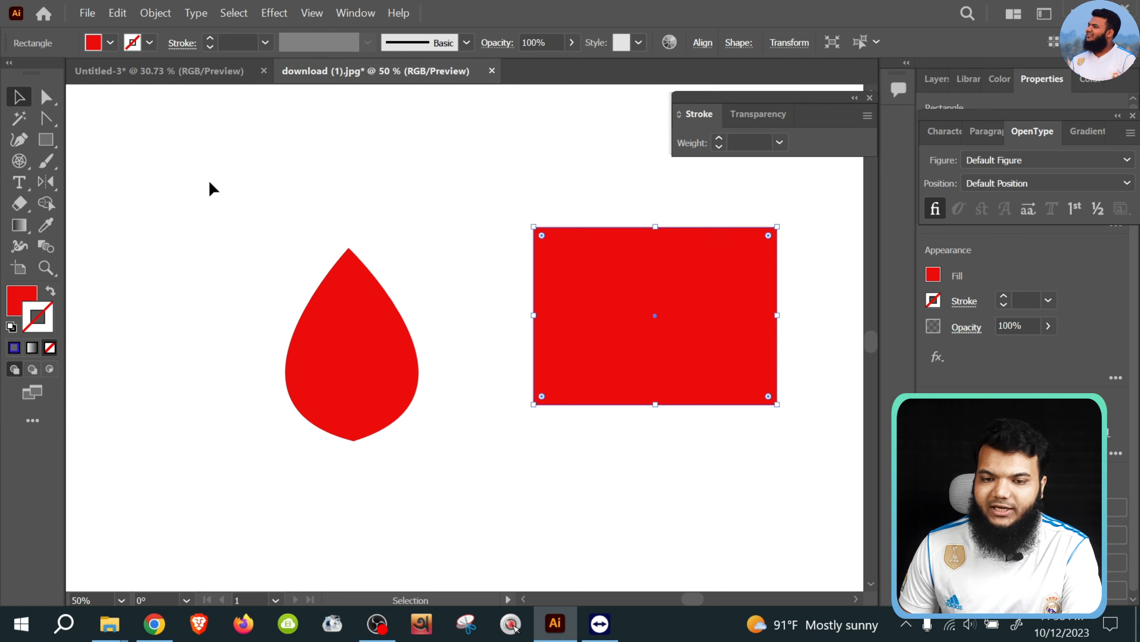
click(45, 117)
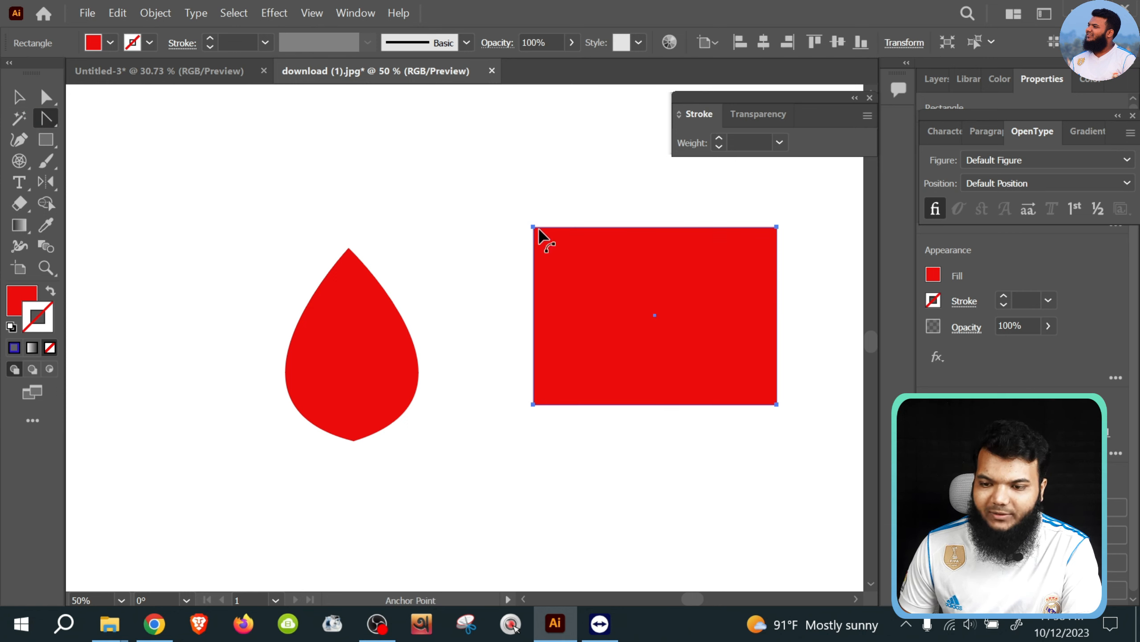
drag(534, 227, 493, 285)
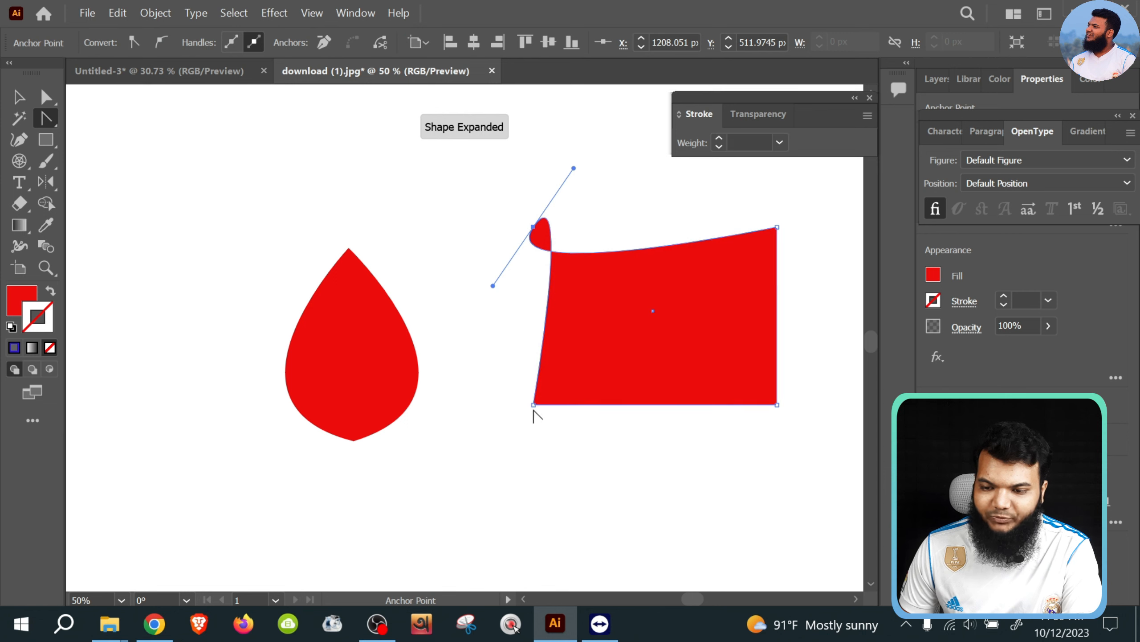
drag(536, 404, 547, 461)
drag(779, 405, 808, 344)
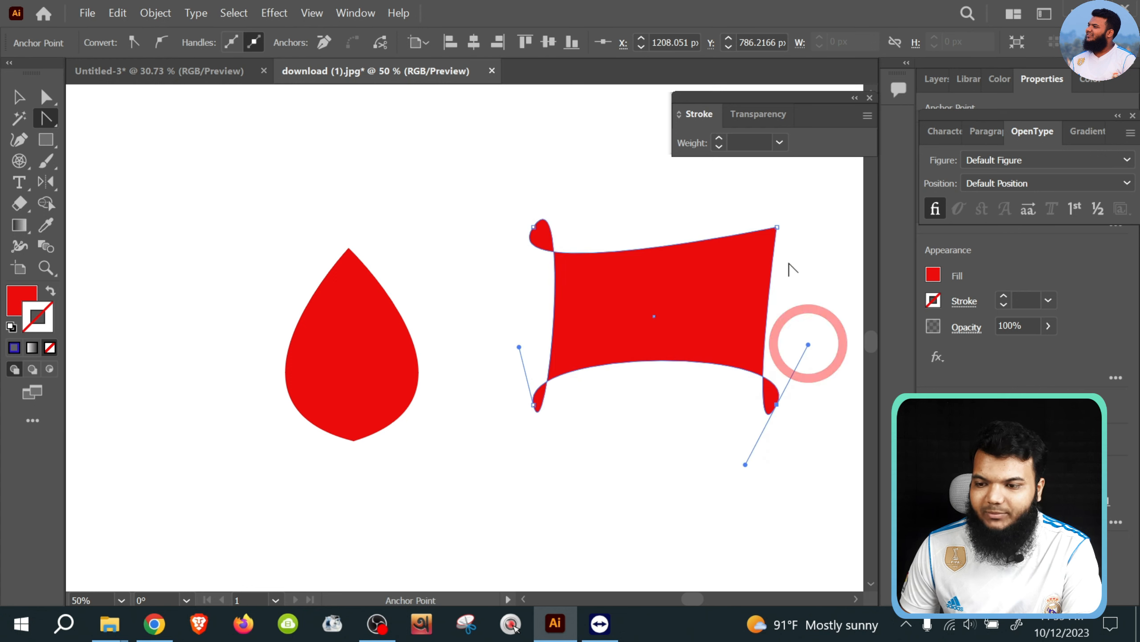
drag(778, 228, 711, 203)
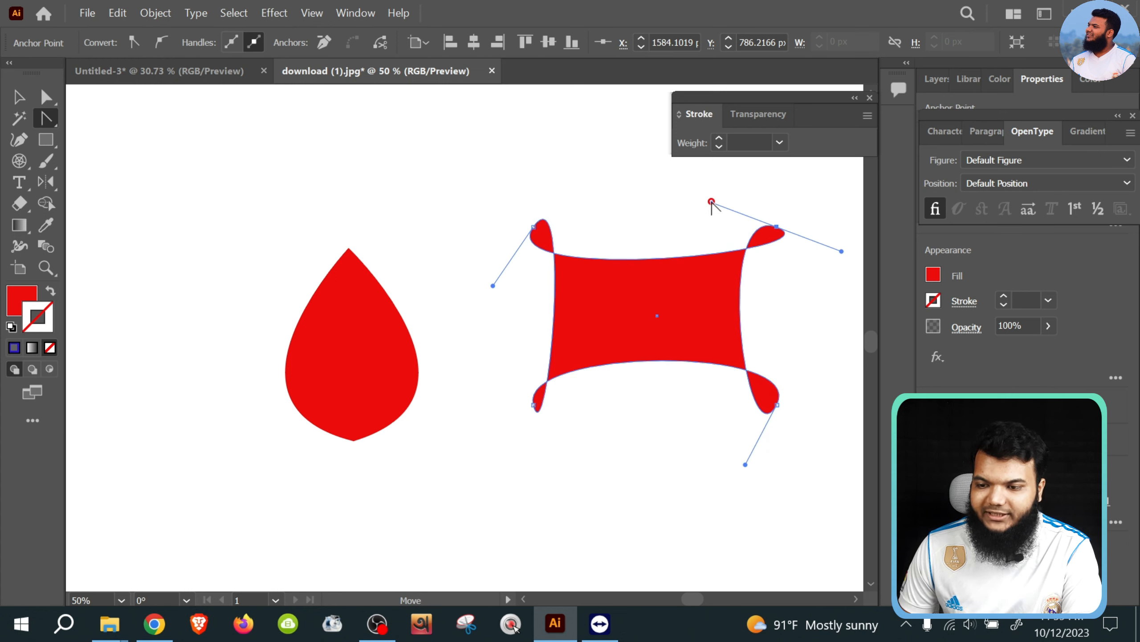
click(17, 95)
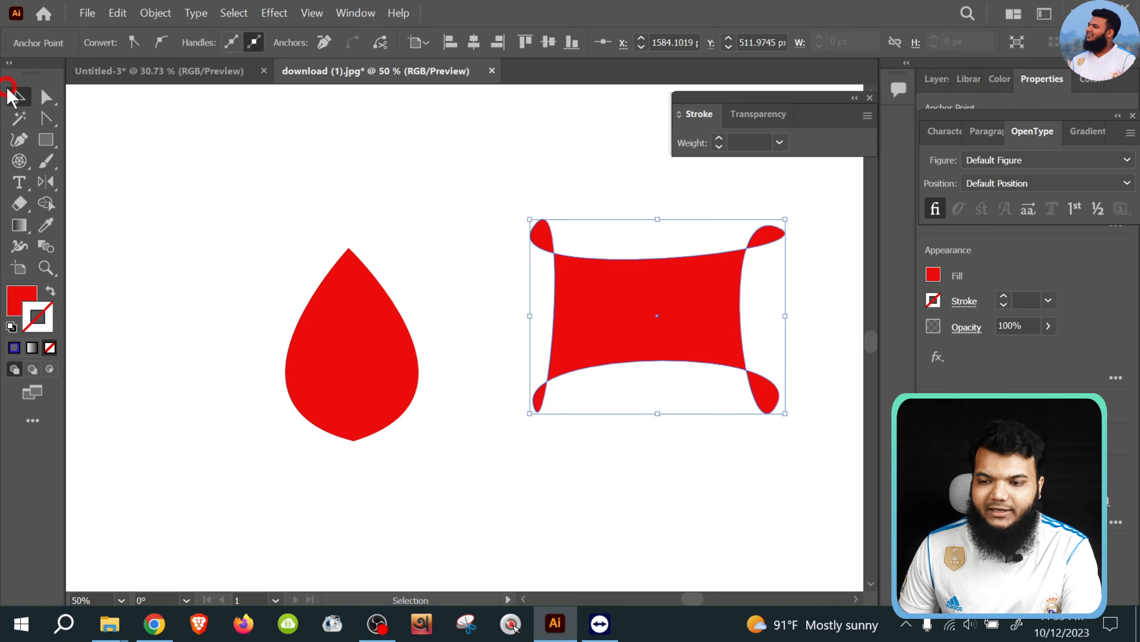
click(250, 145)
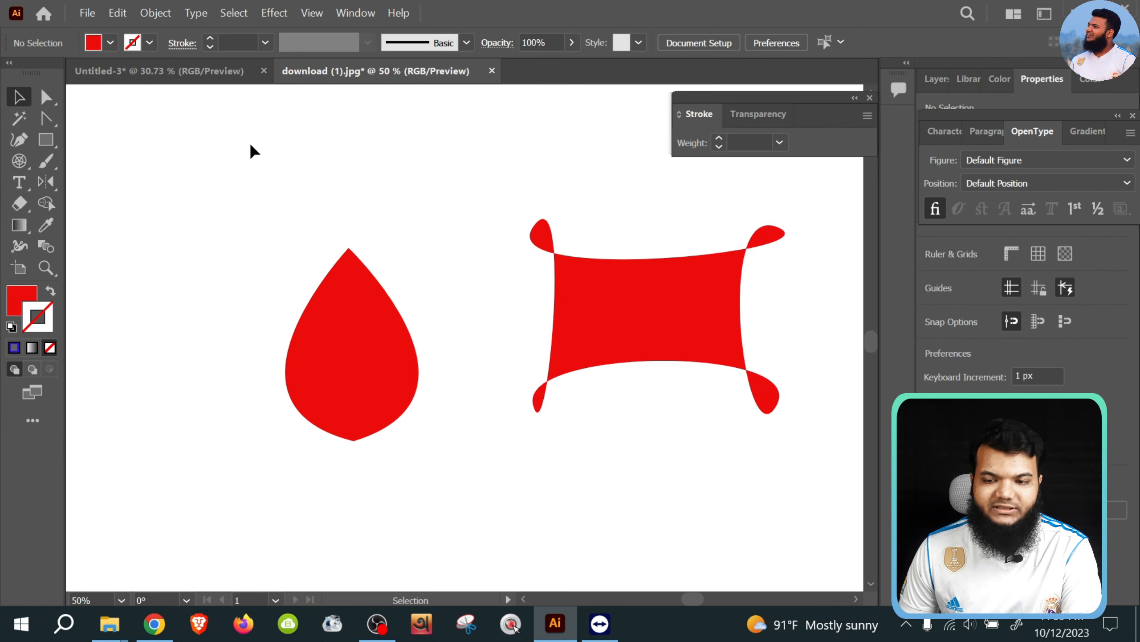
Move the teardrop slightly up and left, and pull handles from its top anchor to twist it into an hourglass shape.
drag(356, 390, 325, 345)
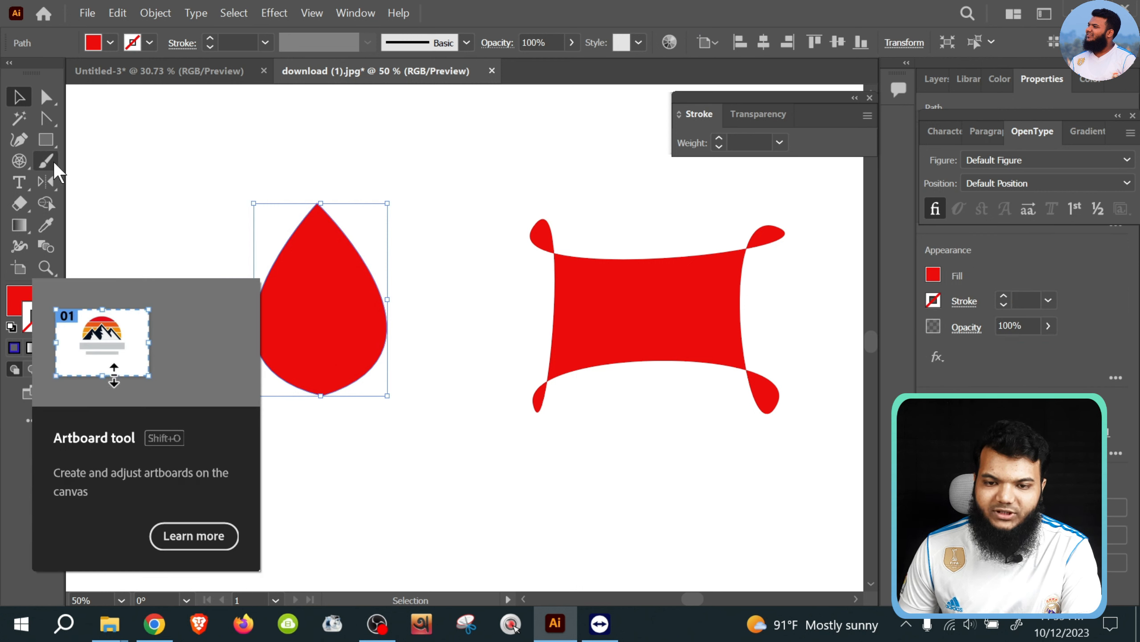
click(47, 120)
drag(319, 201, 473, 207)
key(v)
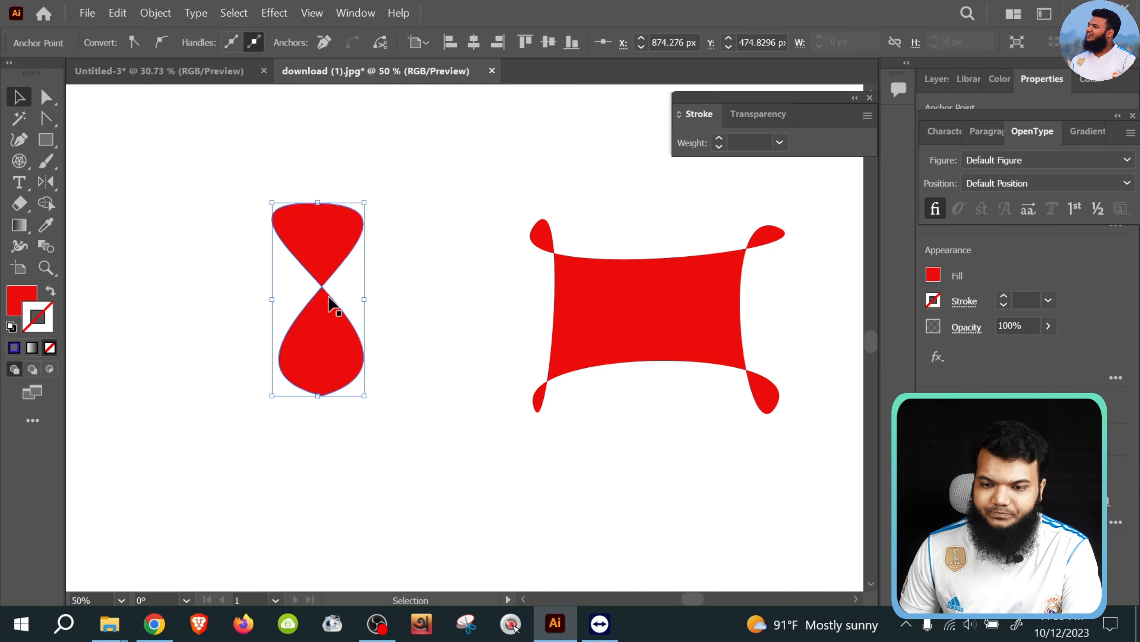
Move the looped rectangle upward and place the hourglass shape below it, leaving the artboard's left side free.
drag(331, 303, 677, 475)
drag(649, 306, 635, 199)
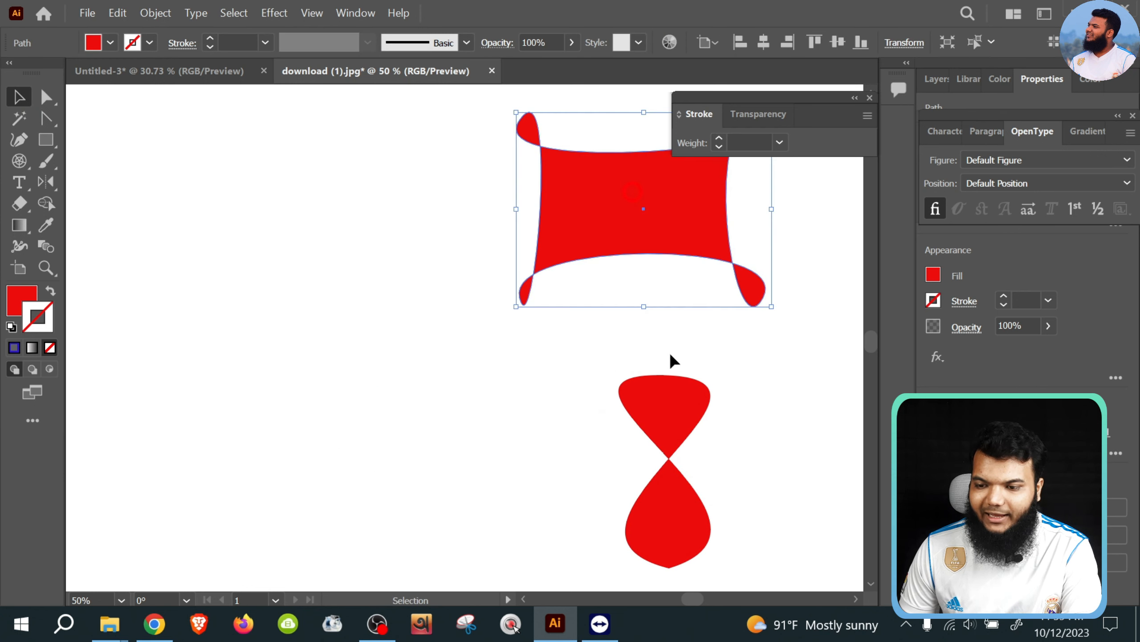
drag(673, 404, 687, 370)
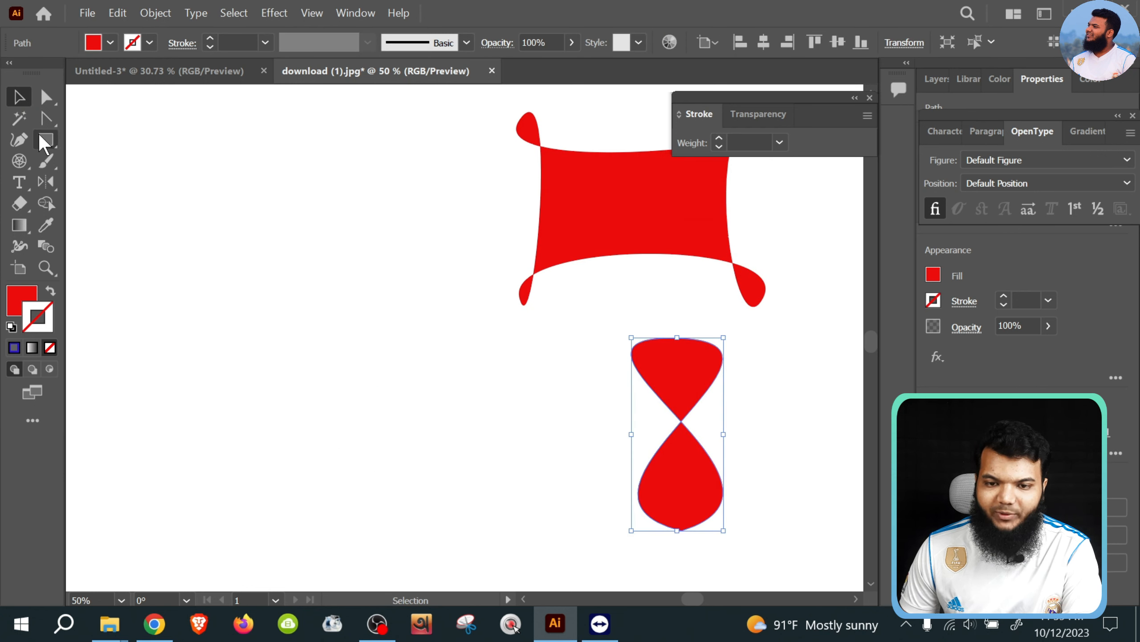
Draw a large red circle with the Ellipse tool in the free area left of the other shapes.
drag(38, 133, 117, 160)
drag(160, 226, 242, 368)
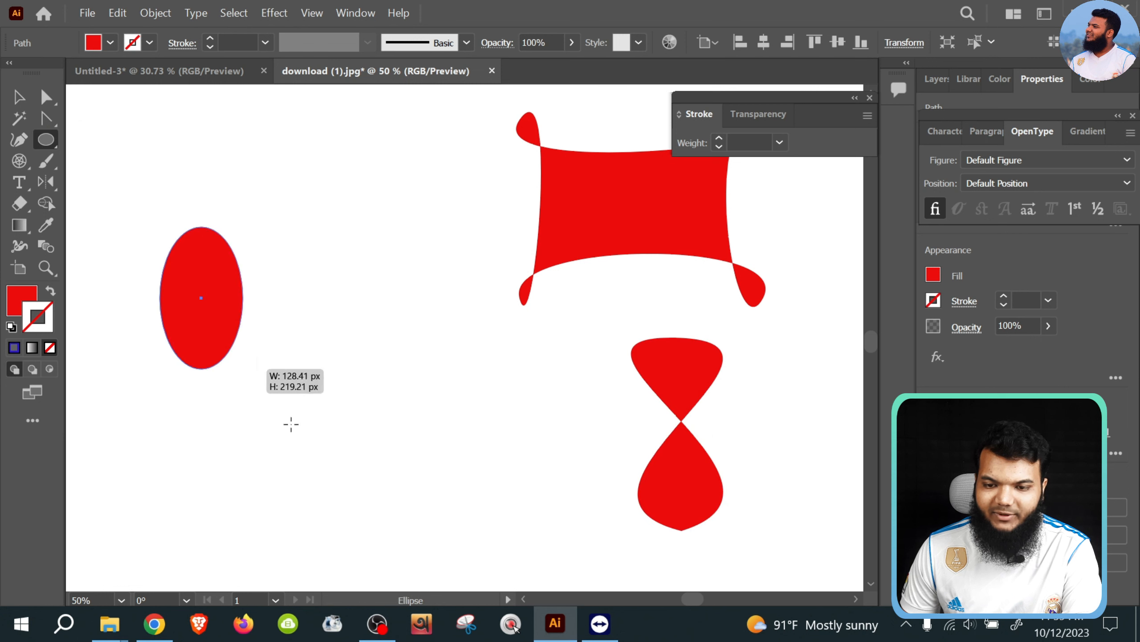
drag(291, 424, 405, 473)
click(18, 96)
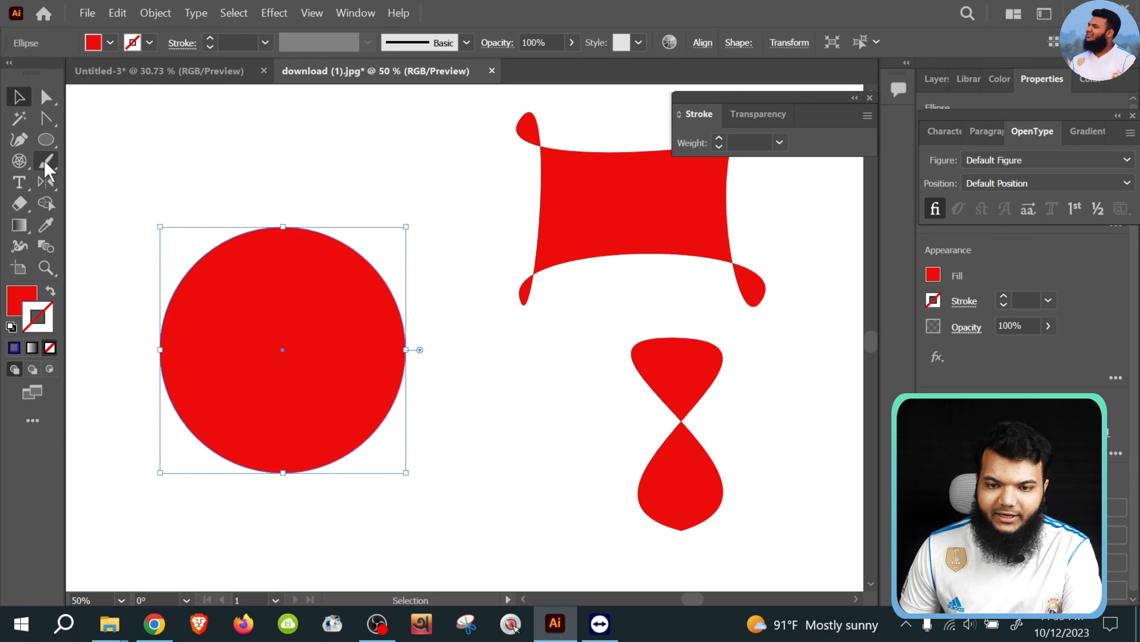
Try pulling handles from the circle's top anchor, undo that, and convert the anchor to a sharp corner instead.
click(46, 118)
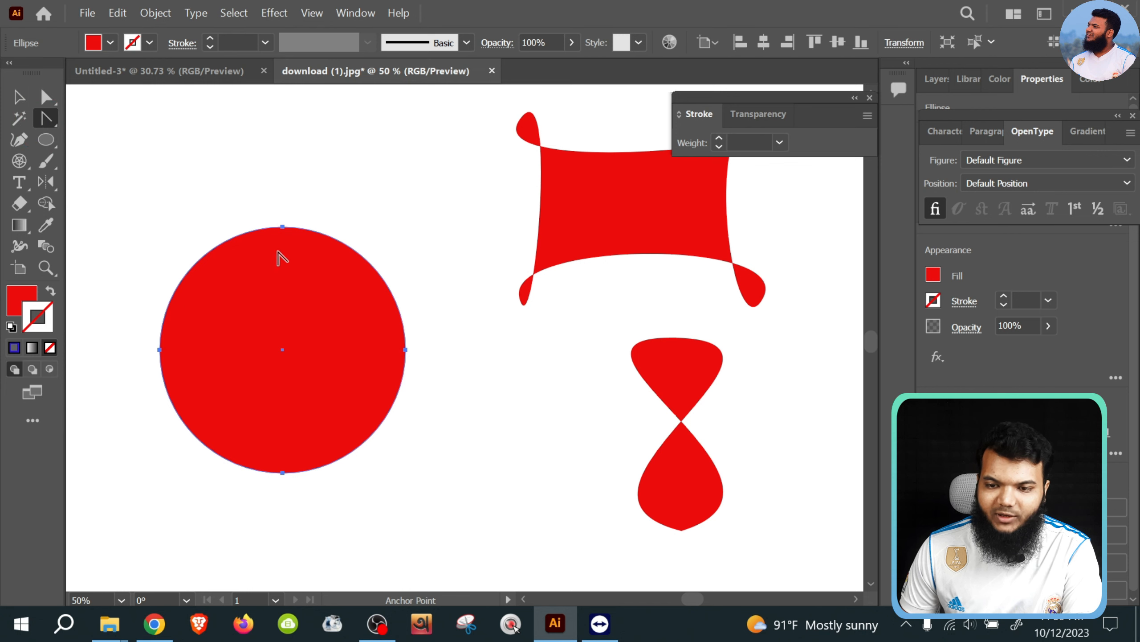
drag(284, 228, 369, 173)
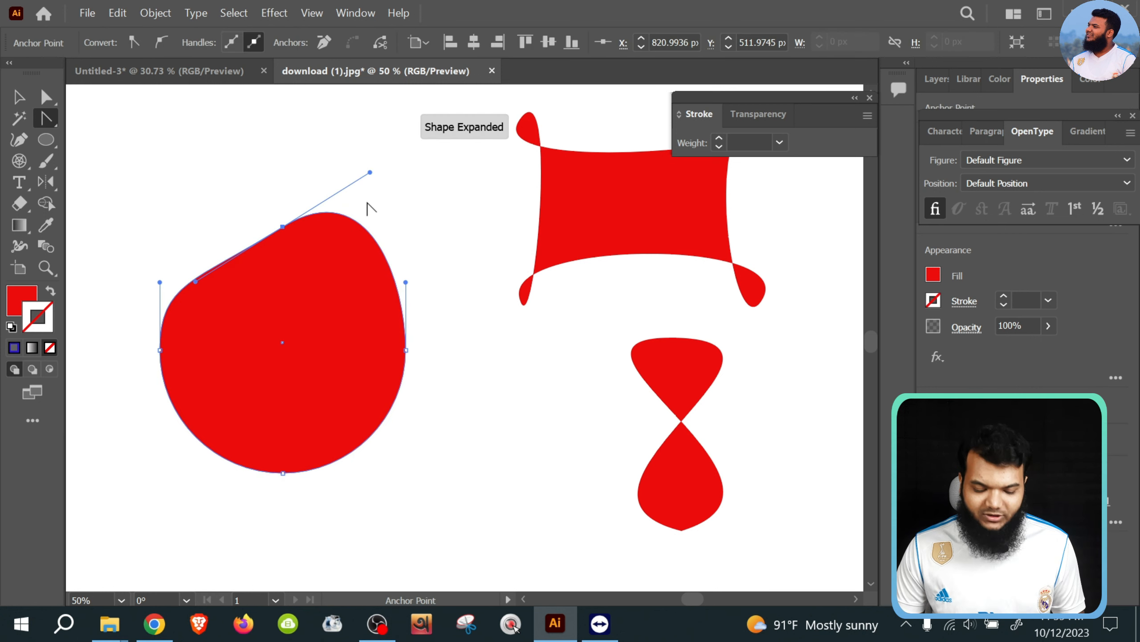
key(ctrl+z)
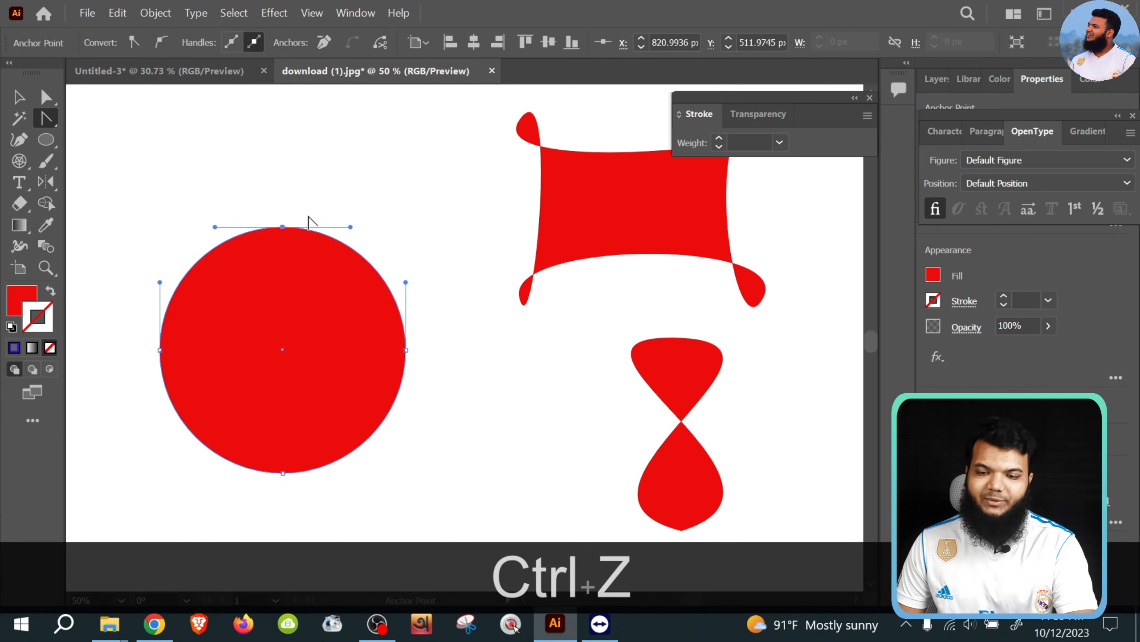
click(282, 227)
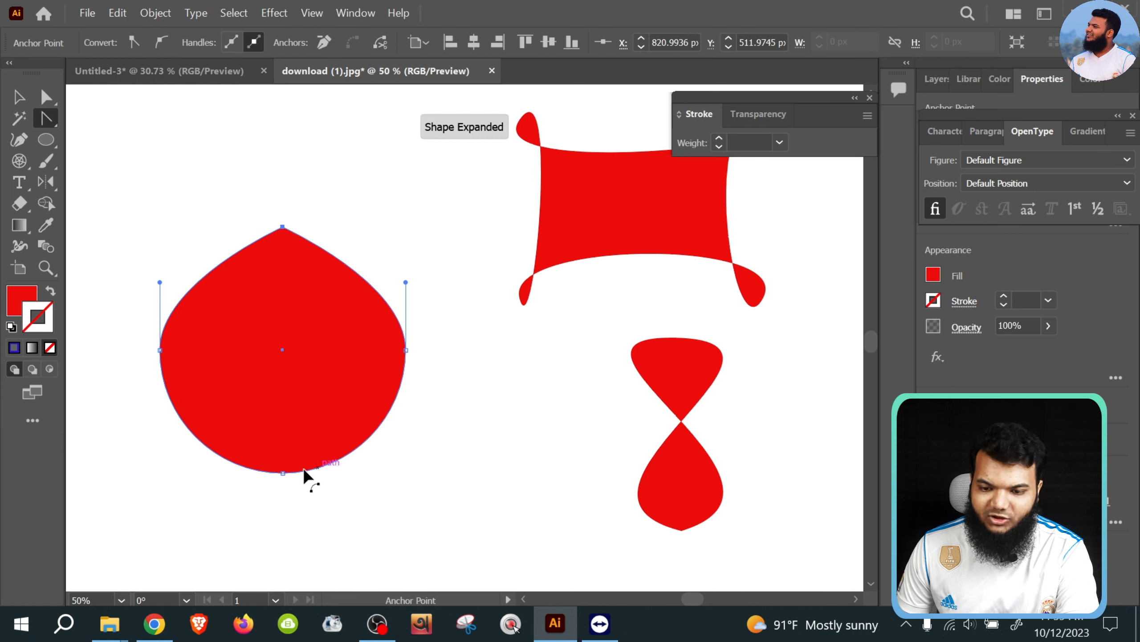
Convert the circle's bottom, right and left anchors to sharp corners, and undo all three conversions.
click(283, 473)
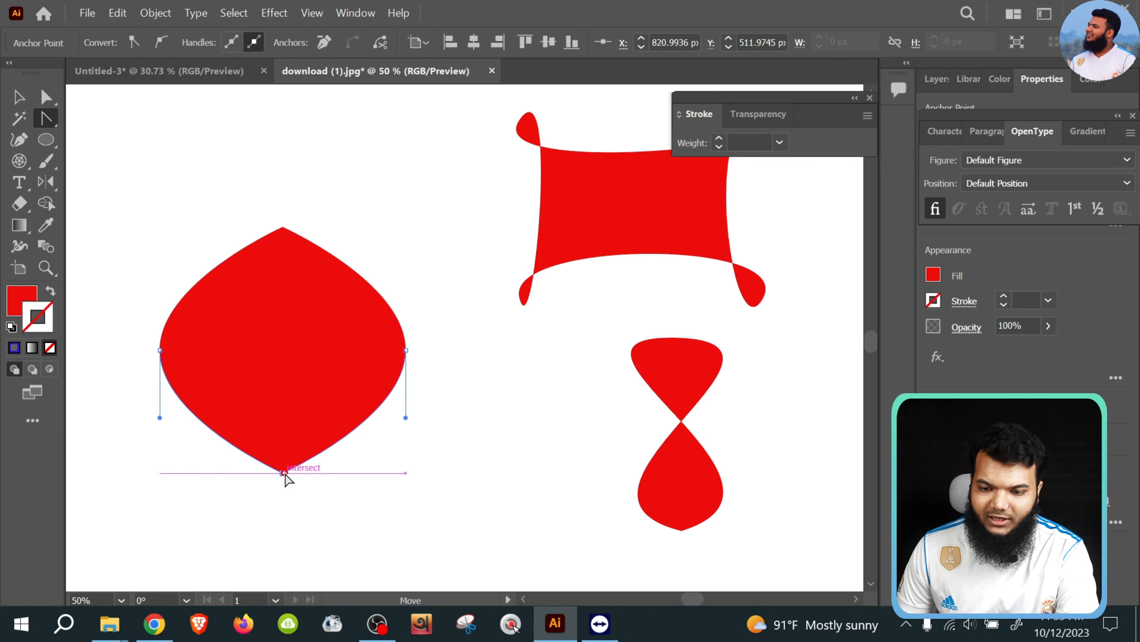
click(405, 350)
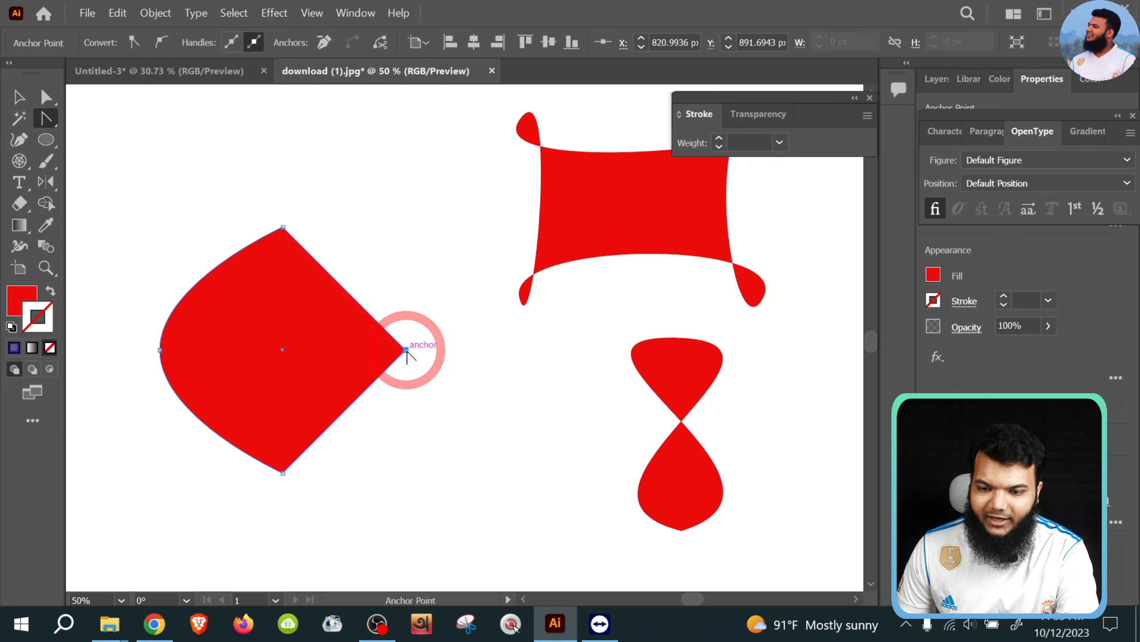
click(160, 350)
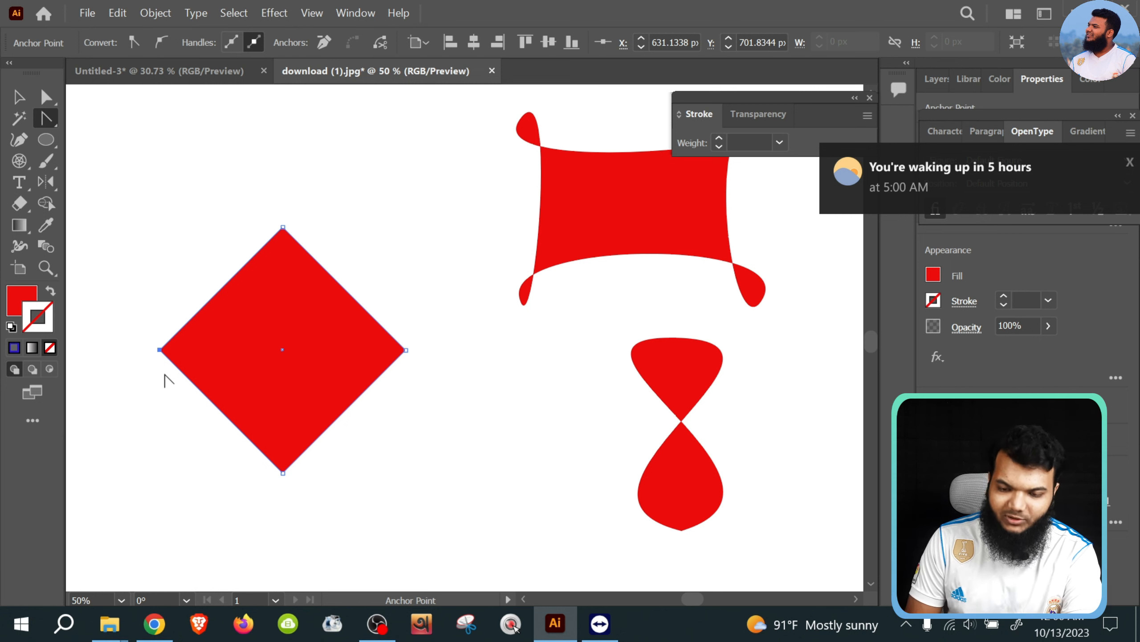
key(ctrl+z)
key(ctrl+z)
key(ctrl+z)
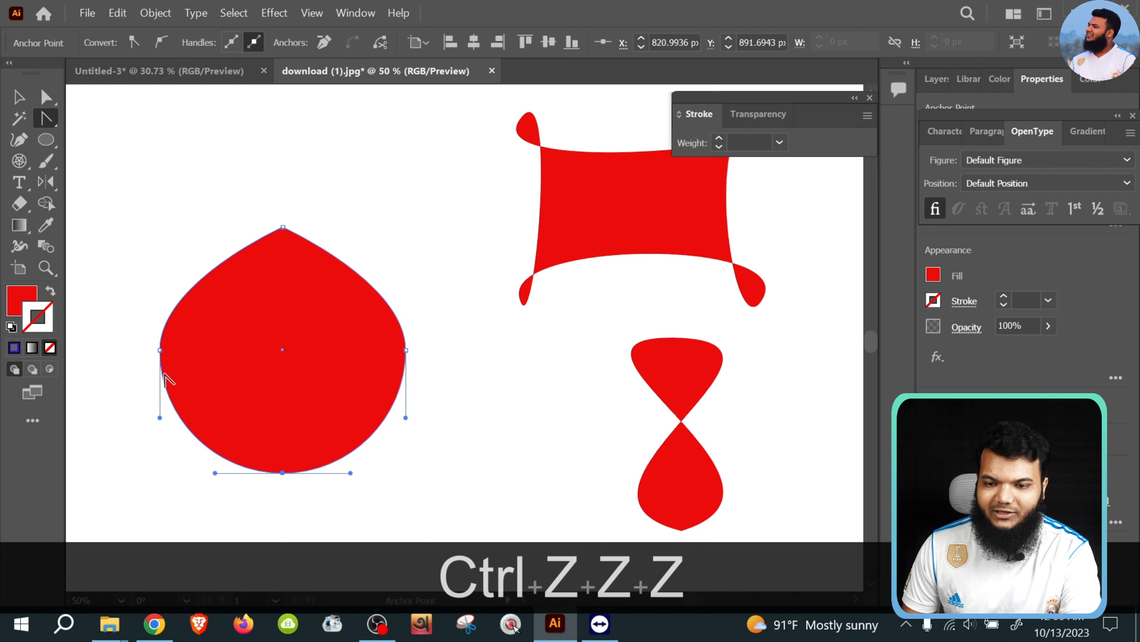
click(19, 96)
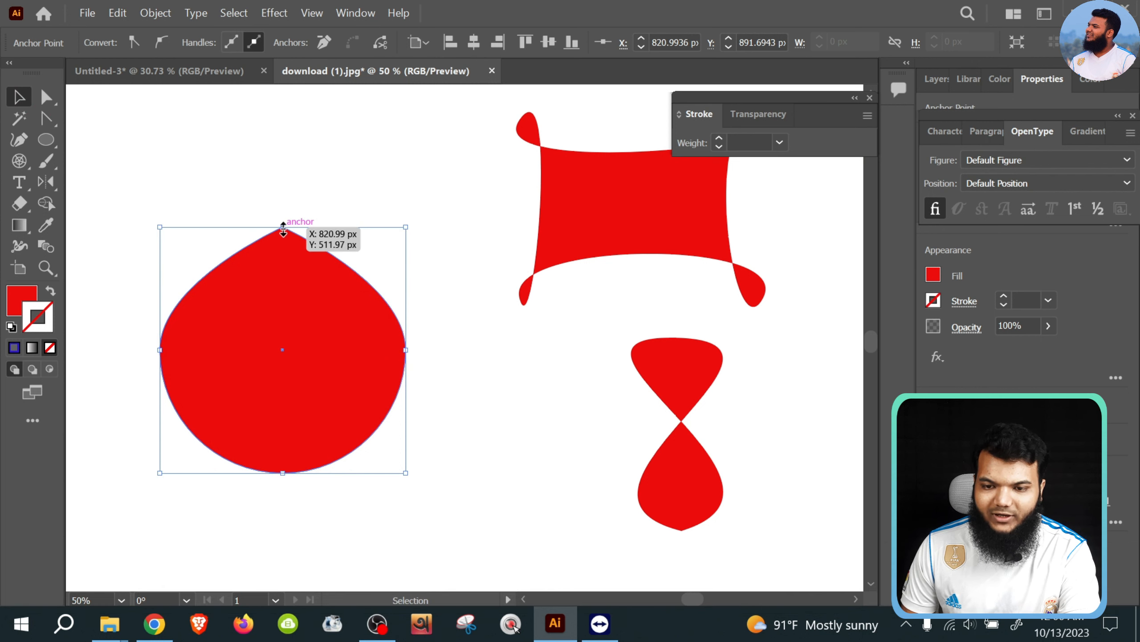
Stretch the circle's pointed top upward and turn its sharp top anchor back into a curve with the Anchor Point tool.
drag(283, 227, 283, 200)
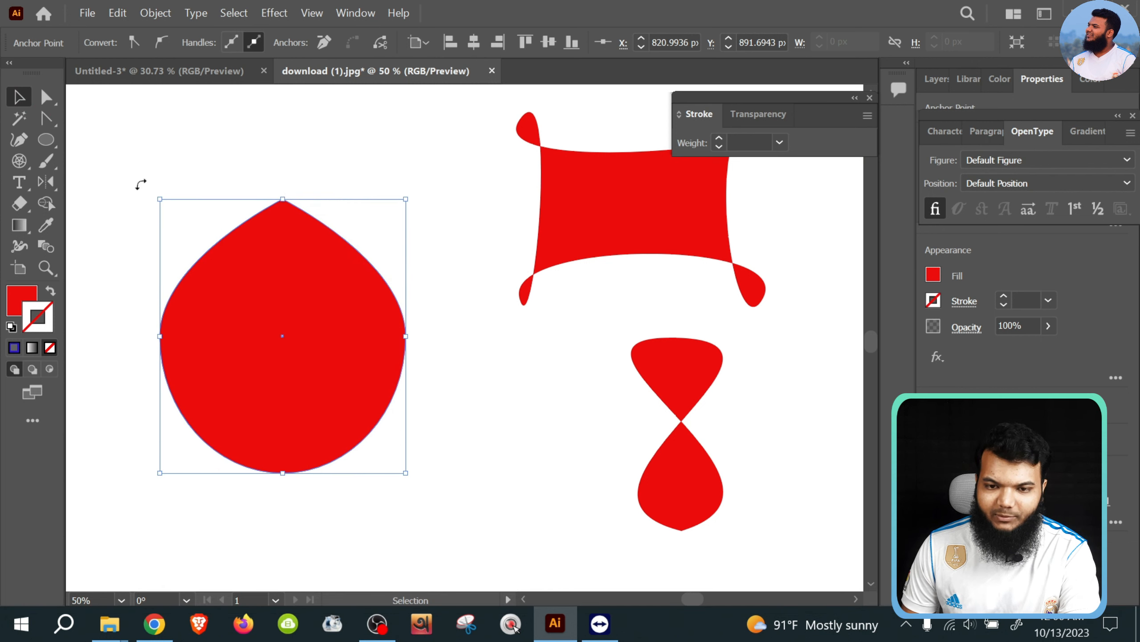
click(45, 118)
click(284, 200)
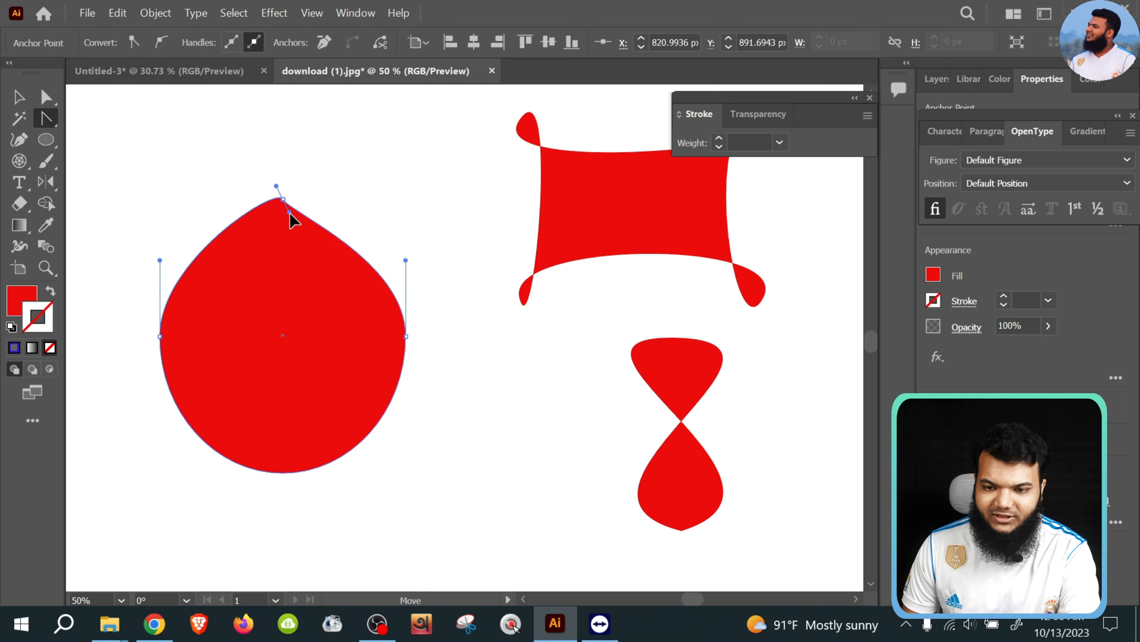
drag(294, 203, 320, 179)
Select the rounded shape, the looped rectangle and the hourglass together and delete them to clear the artboard.
click(19, 96)
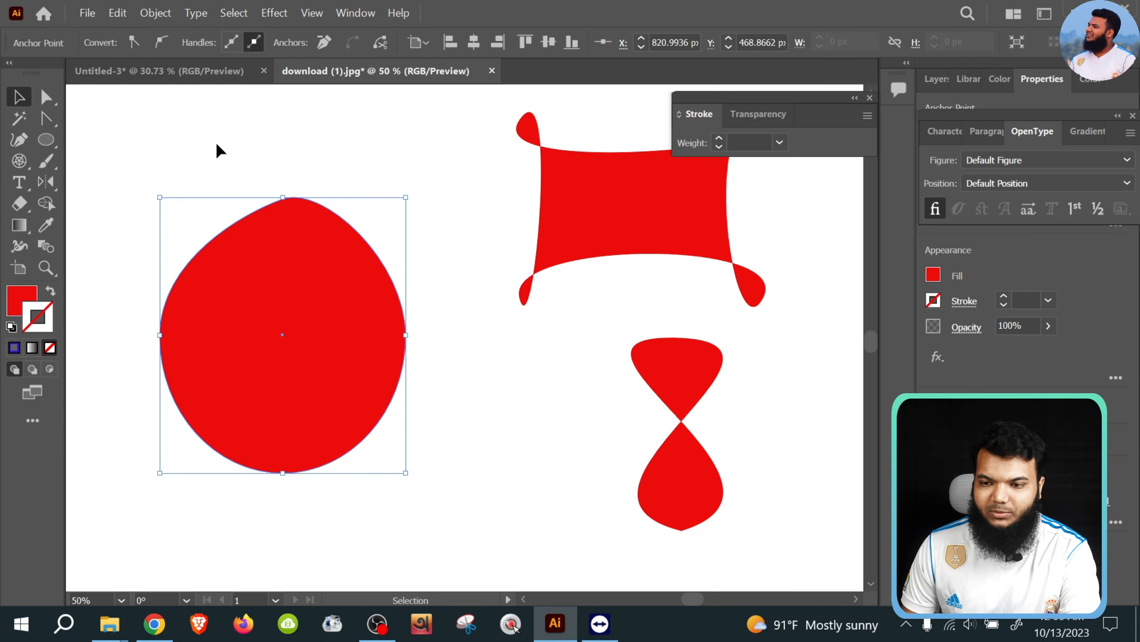
drag(217, 148, 825, 459)
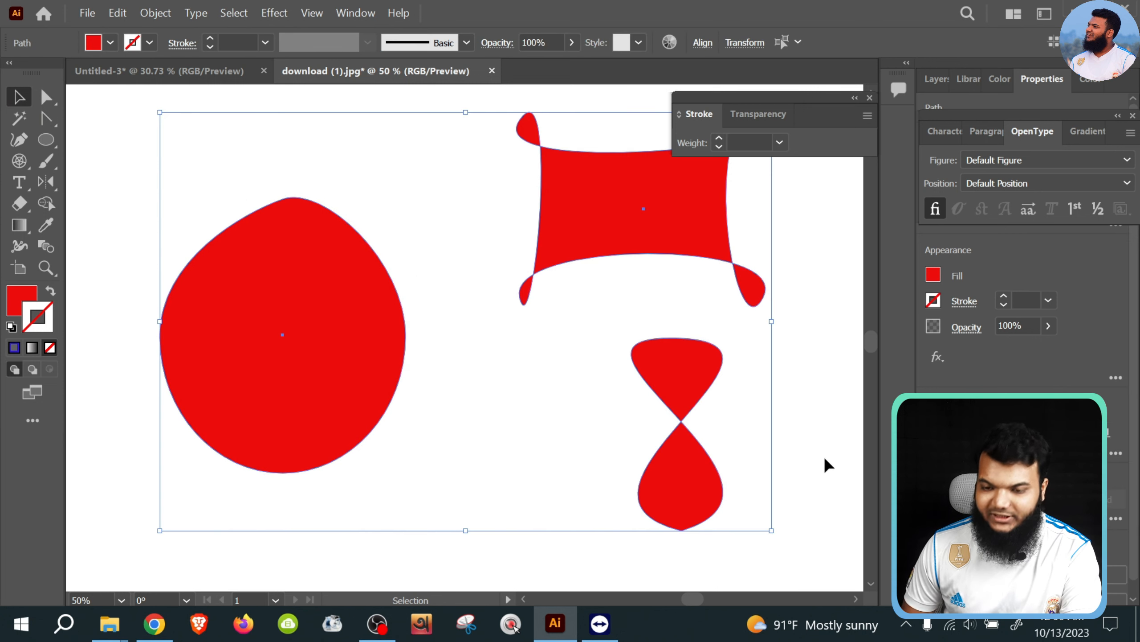
key(Delete)
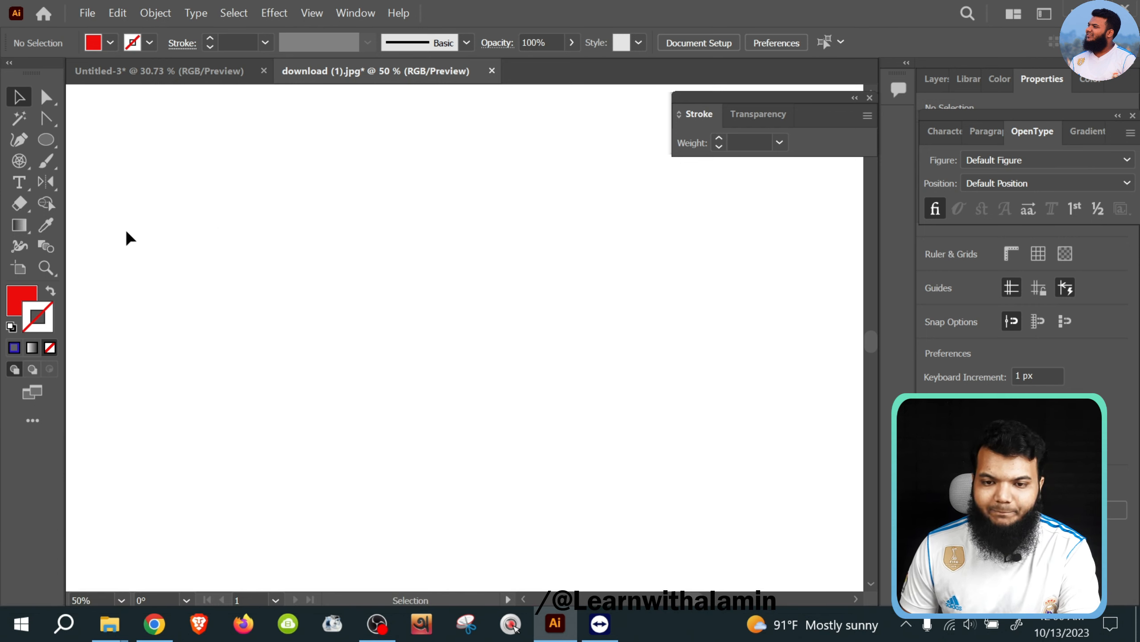
Draw a large red rectangle across the middle of the empty artboard with the Rectangle tool.
right_click(46, 139)
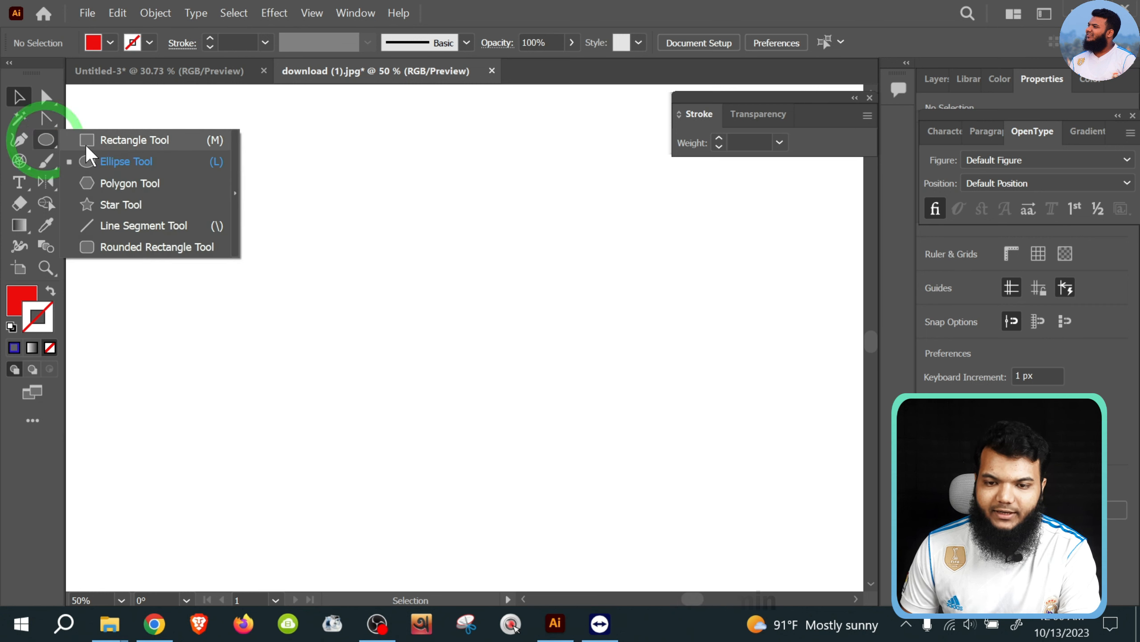
click(95, 134)
mouse_move(182, 213)
mouse_down()
mouse_move(545, 387)
mouse_move(700, 482)
mouse_up()
click(18, 96)
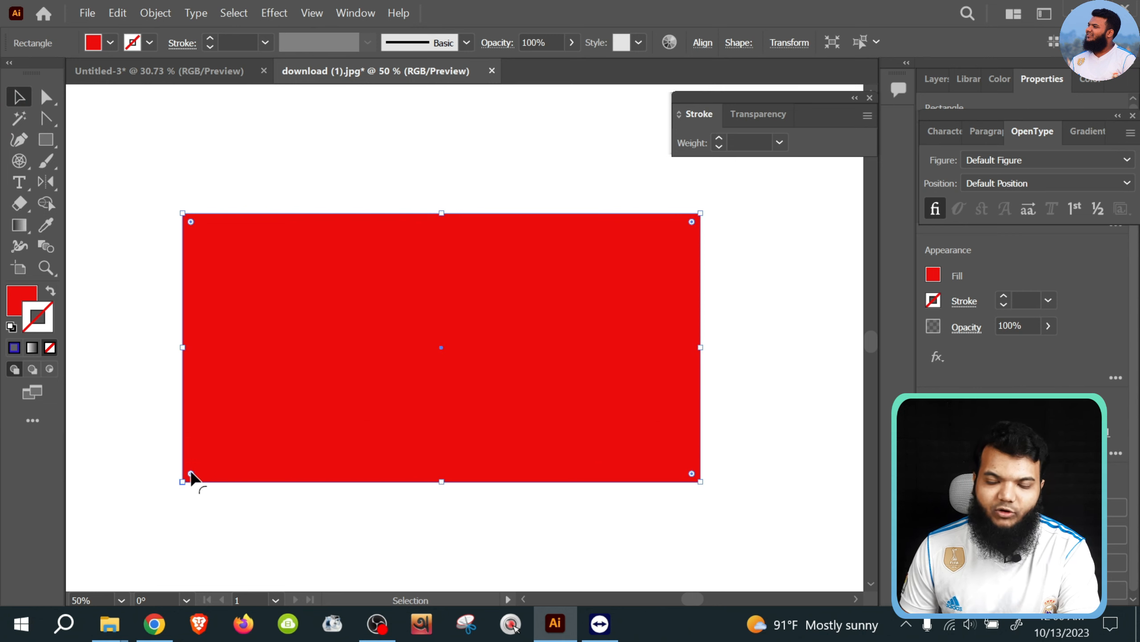
Add two anchor points each on the rectangle's top and bottom edges and one each on its left and right edges.
click(44, 118)
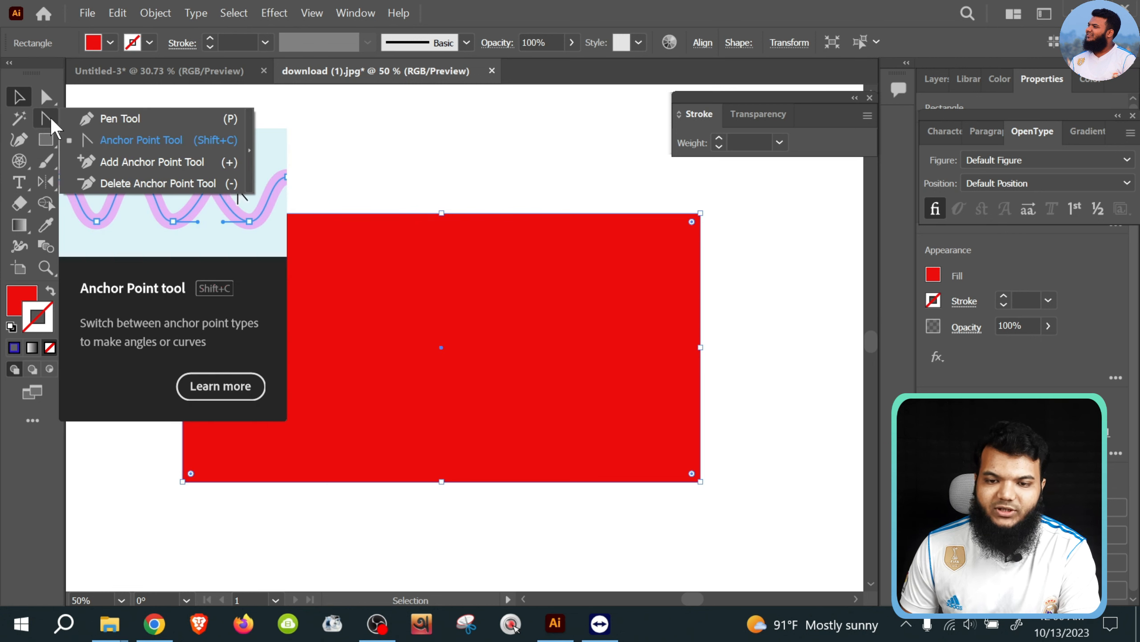
click(104, 153)
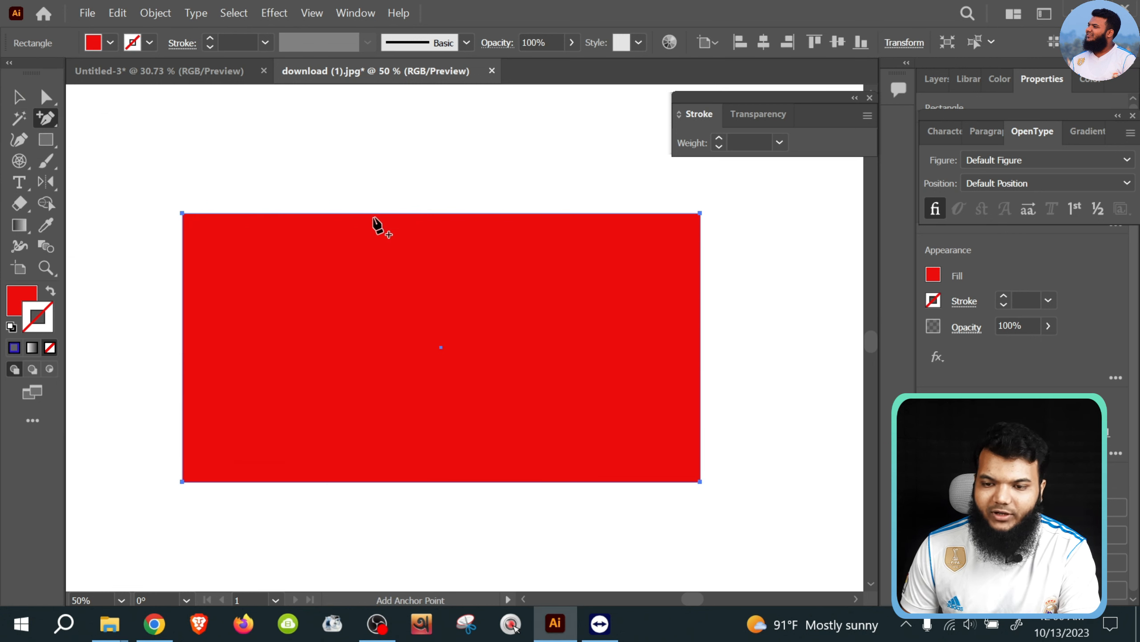
click(333, 213)
click(547, 213)
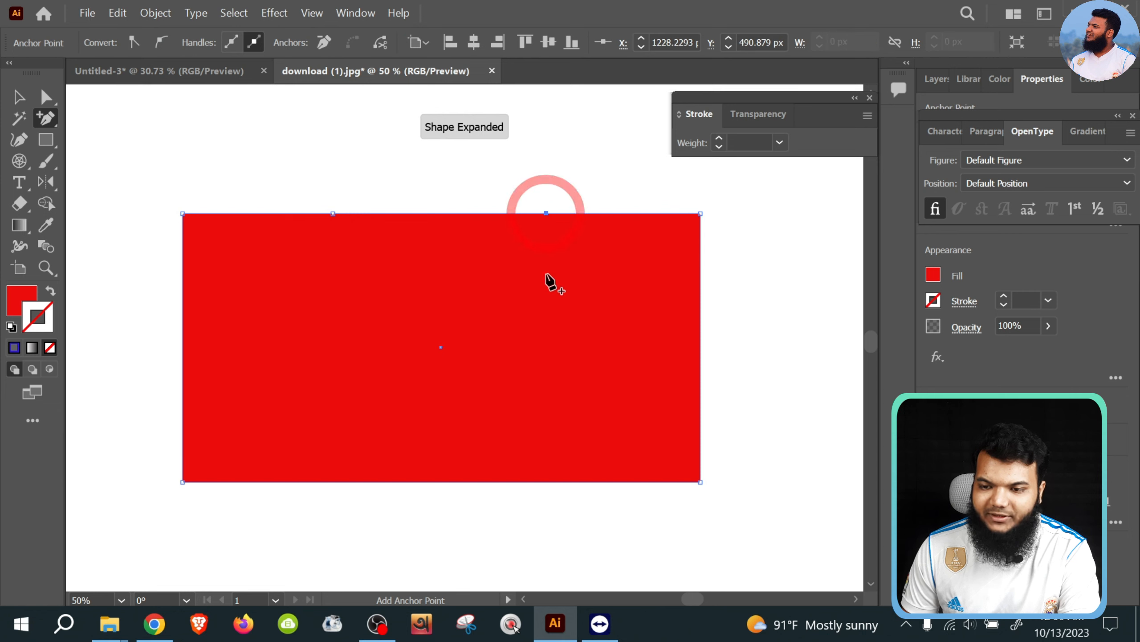
click(541, 481)
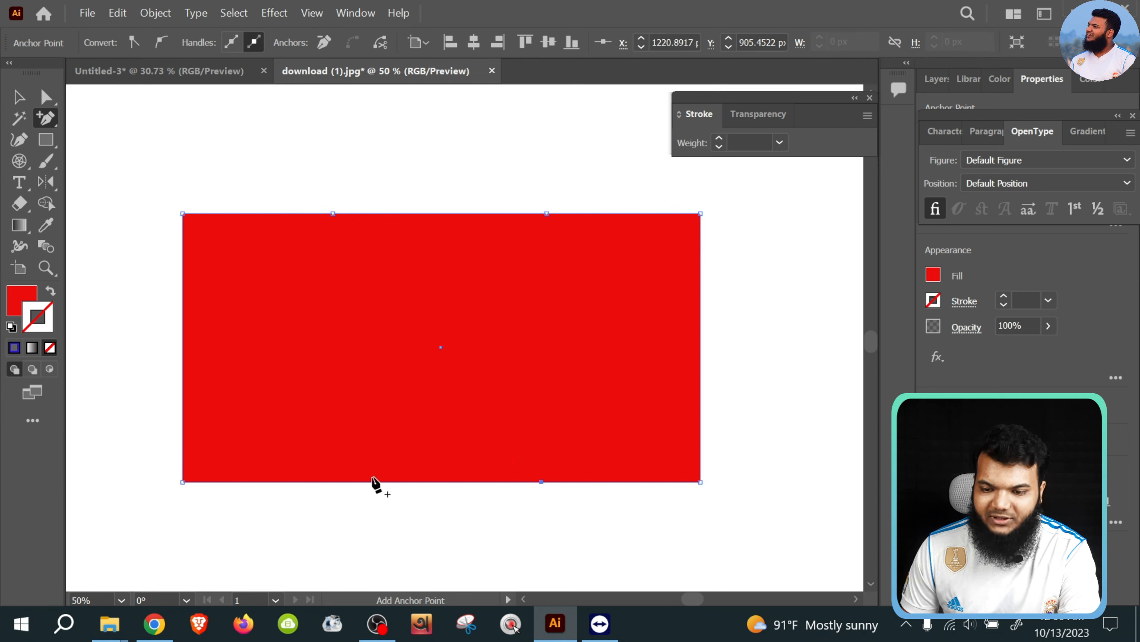
click(373, 481)
click(182, 341)
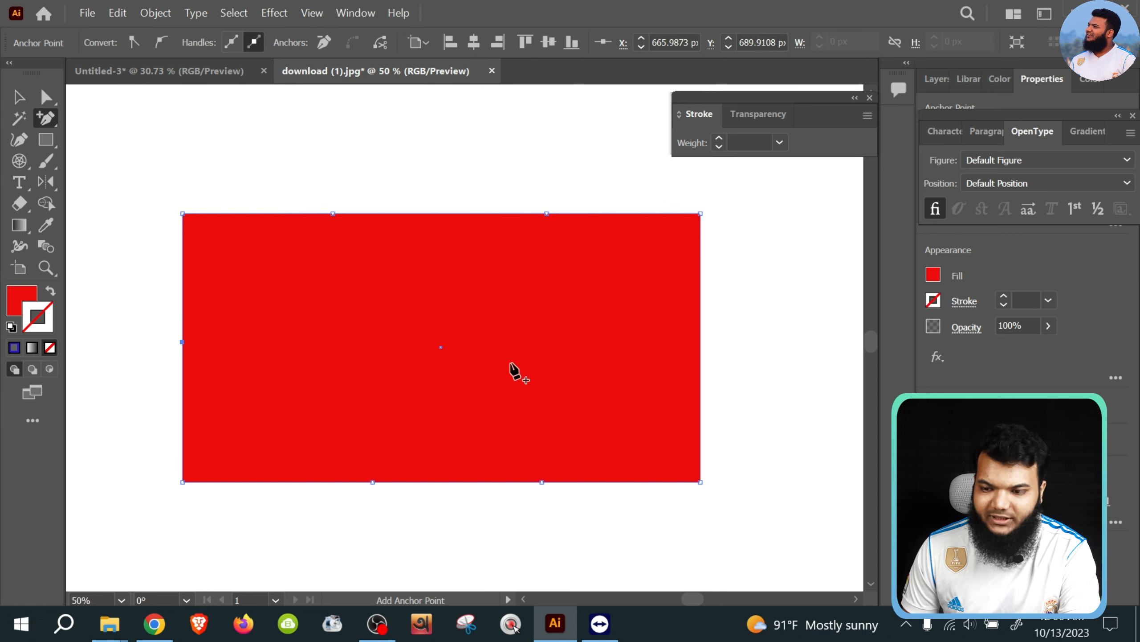
click(699, 339)
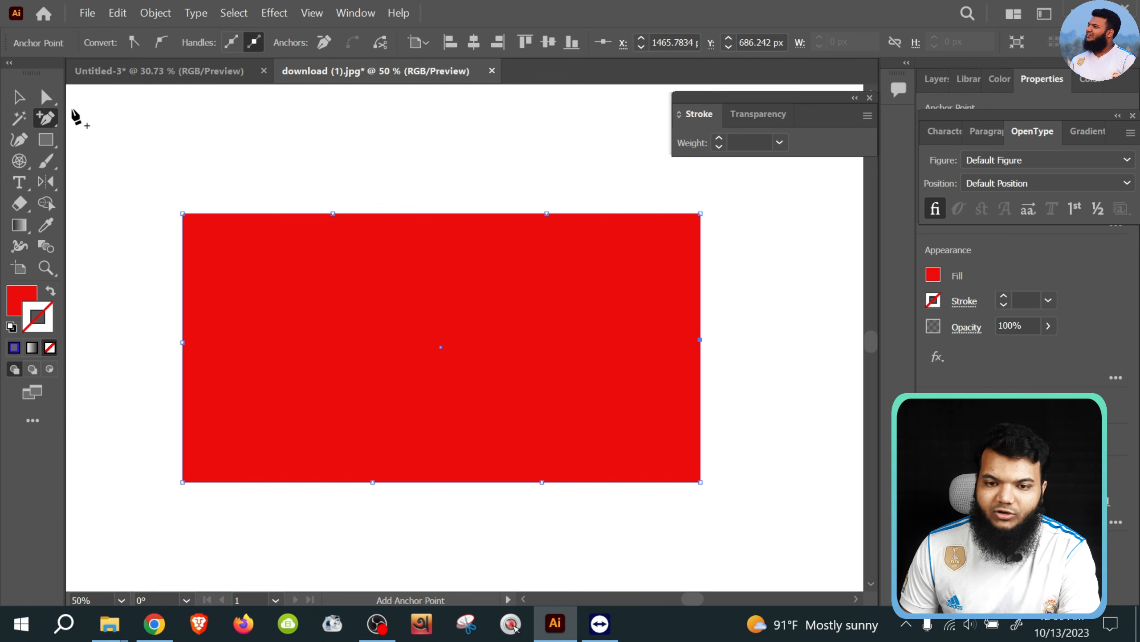
Select the whole rectangle and move it slightly up and to the right on the artboard.
click(24, 96)
drag(162, 176, 781, 535)
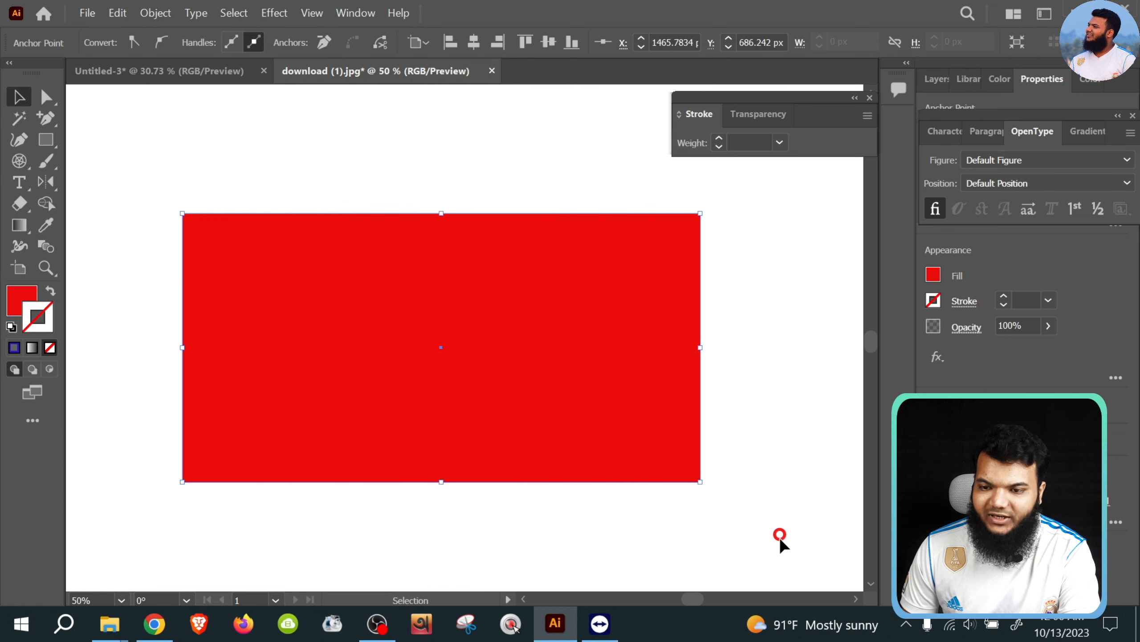
drag(555, 395, 520, 342)
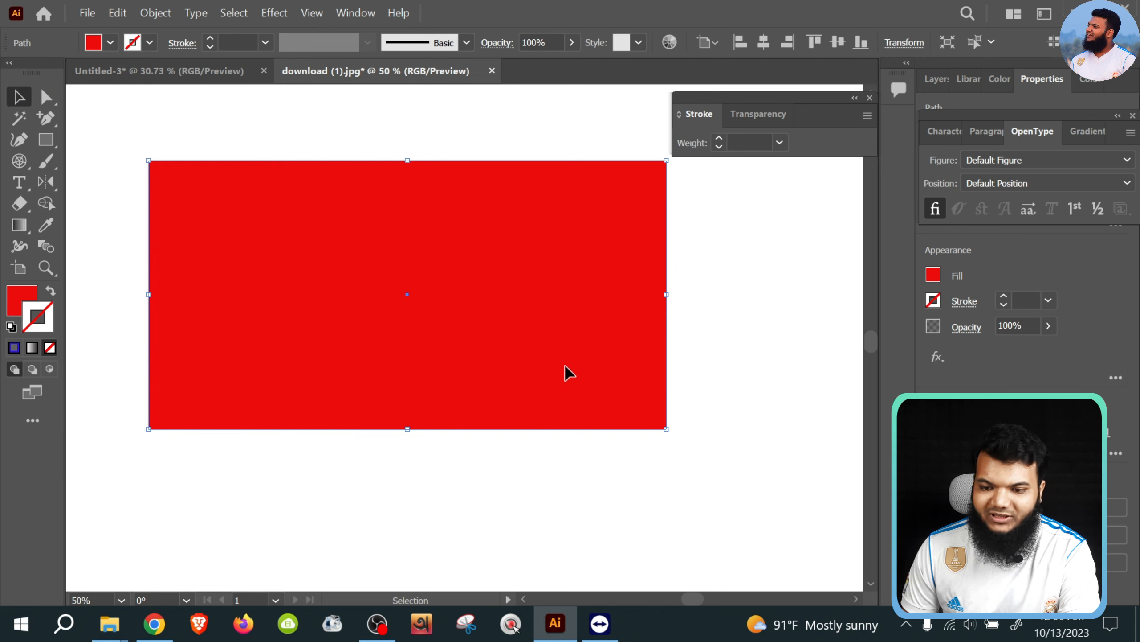
drag(567, 372, 624, 397)
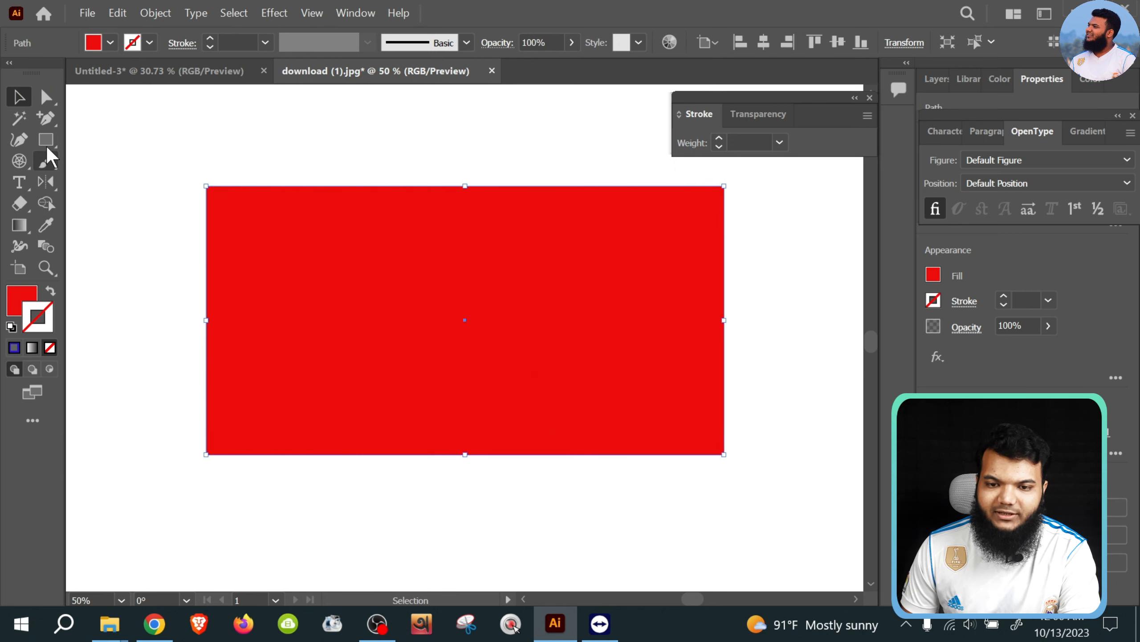
Curve the two added top-edge anchors and the right-edge anchor into waves with the Anchor Point tool.
click(47, 119)
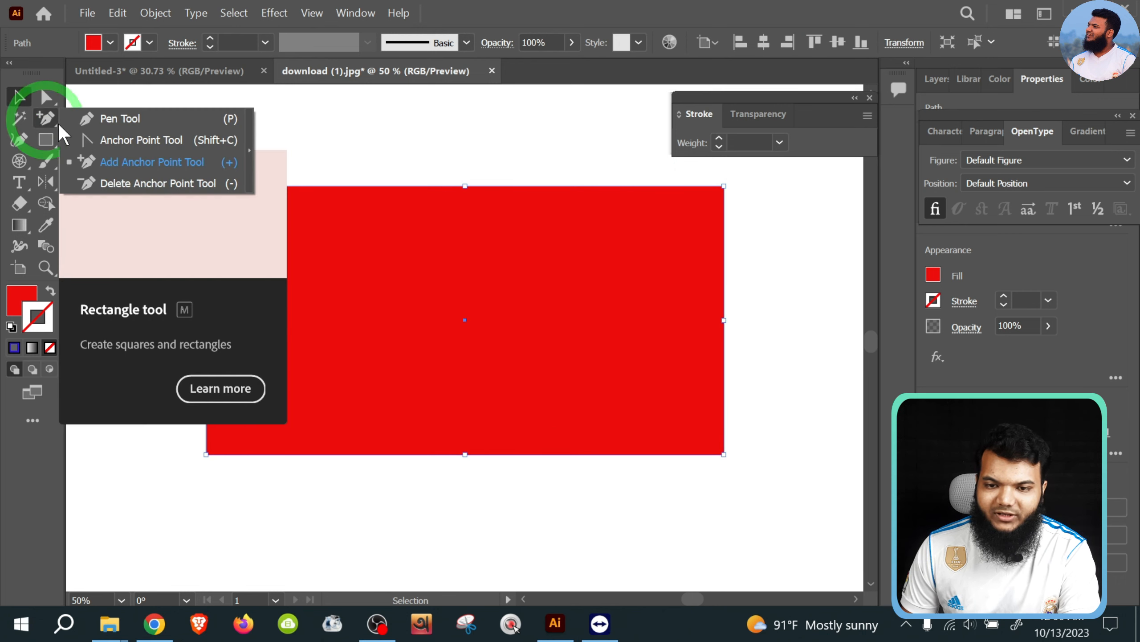
click(102, 139)
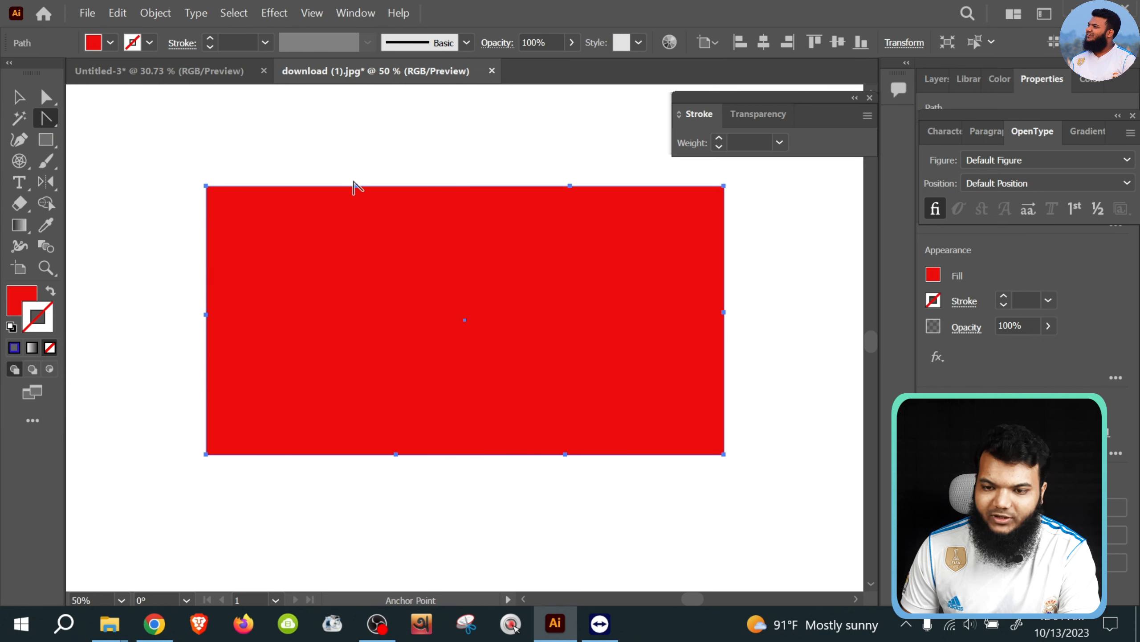
drag(356, 185, 358, 158)
drag(361, 156, 413, 172)
drag(570, 185, 580, 148)
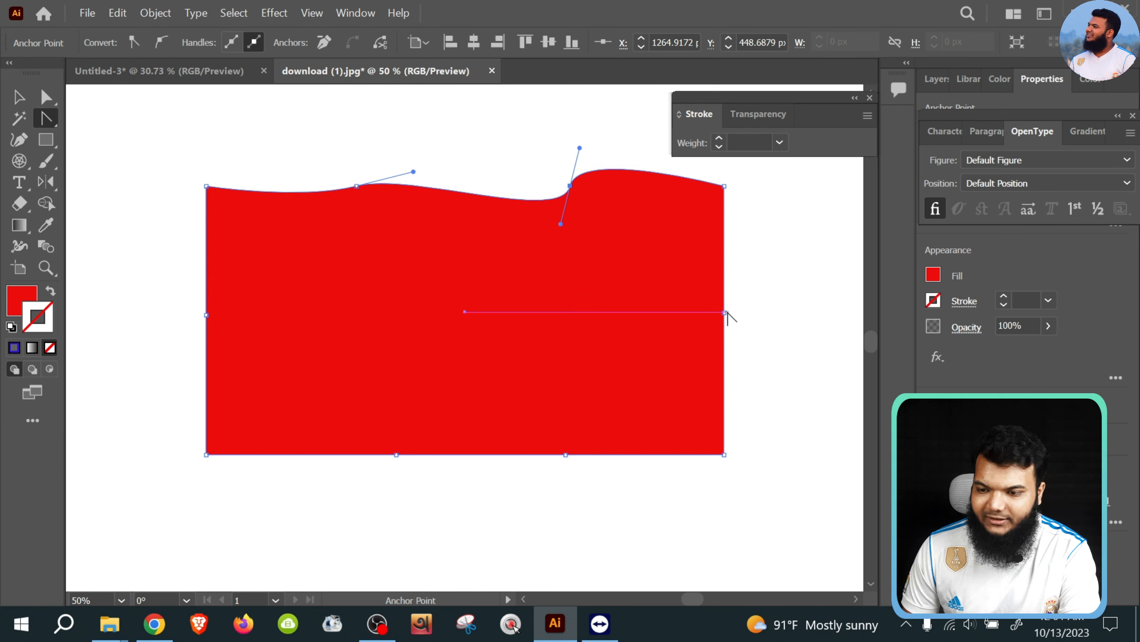
click(782, 301)
drag(724, 312, 772, 312)
Try to curve the two added bottom-edge anchors by pulling their handles, and undo all of those changes.
drag(398, 458, 438, 476)
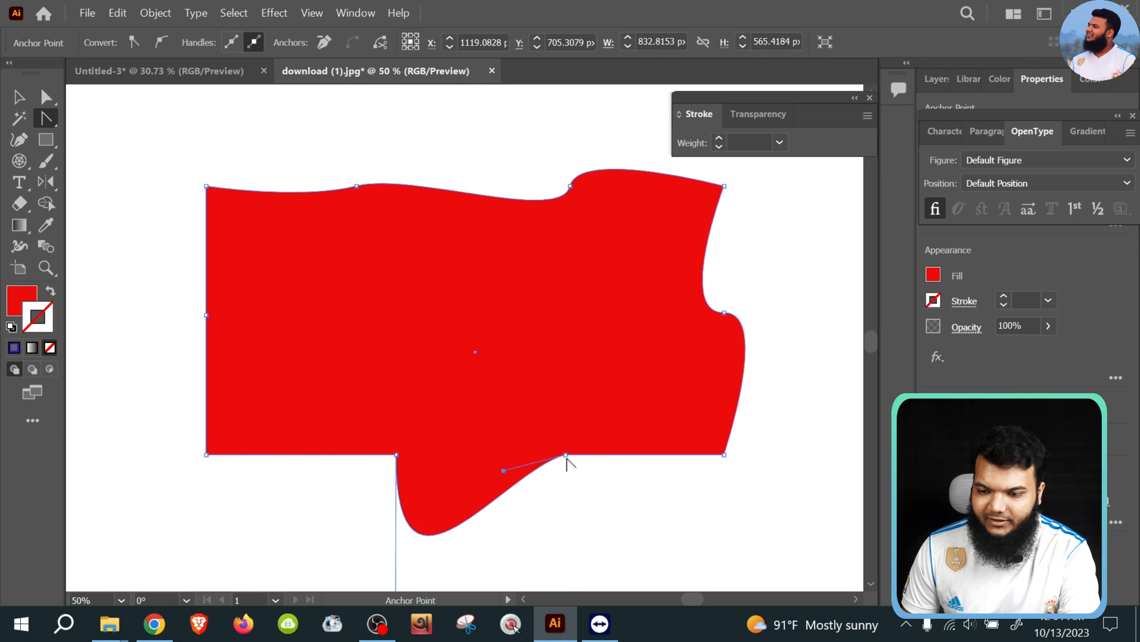
drag(565, 456, 600, 486)
mouse_move(396, 455)
mouse_down()
mouse_move(349, 478)
mouse_move(446, 476)
mouse_move(423, 450)
mouse_move(441, 445)
mouse_move(407, 420)
mouse_move(393, 385)
mouse_move(405, 380)
mouse_move(397, 458)
mouse_move(451, 460)
mouse_move(366, 461)
mouse_move(405, 448)
mouse_up()
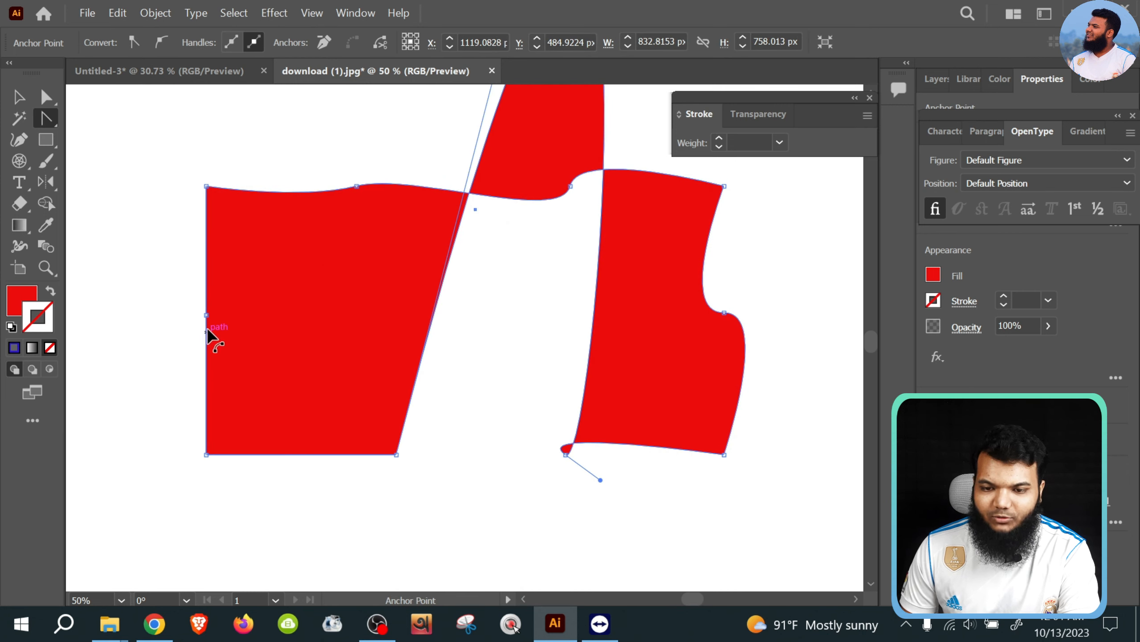
key(ctrl+z)
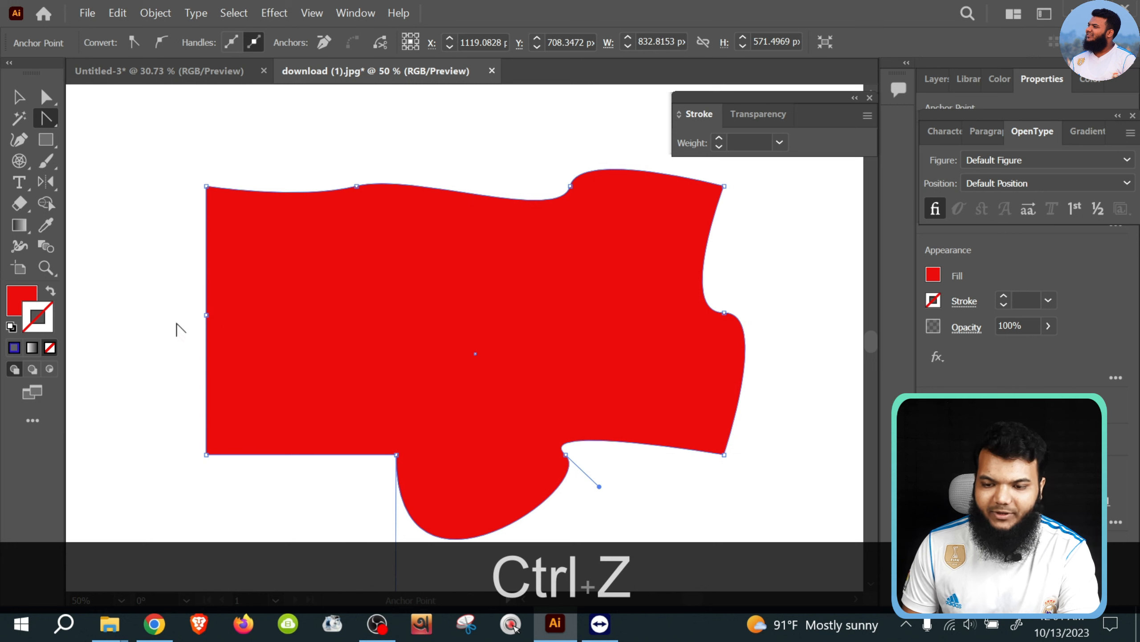
key(ctrl+z)
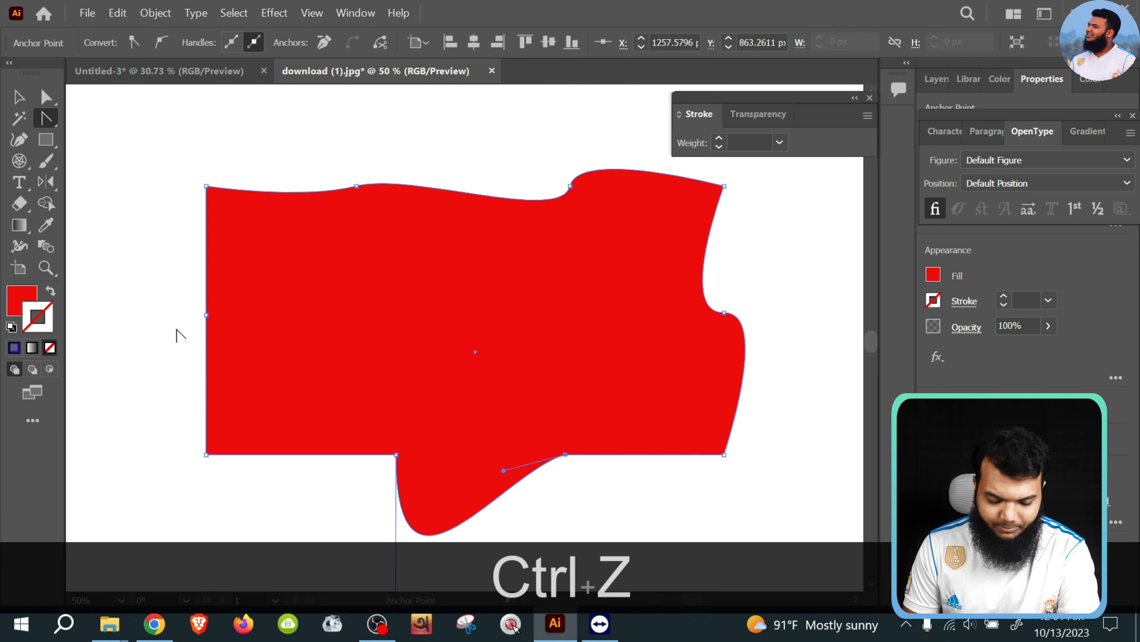
key(ctrl+z)
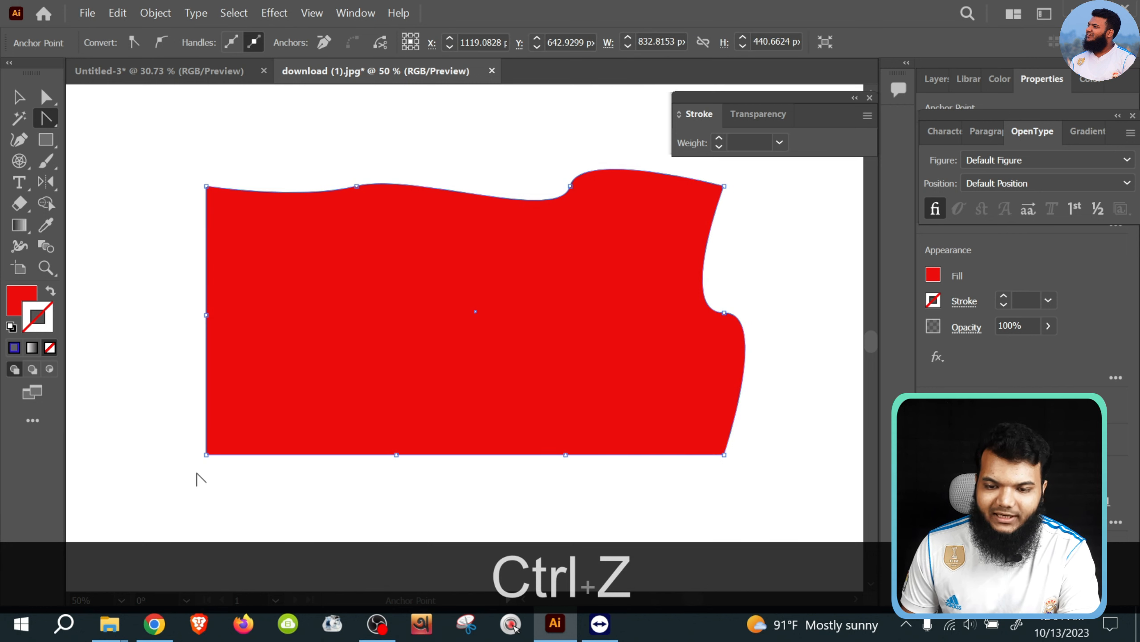
Pull short curve handles from the shape's lower-left corner anchor to round it.
drag(207, 456, 214, 425)
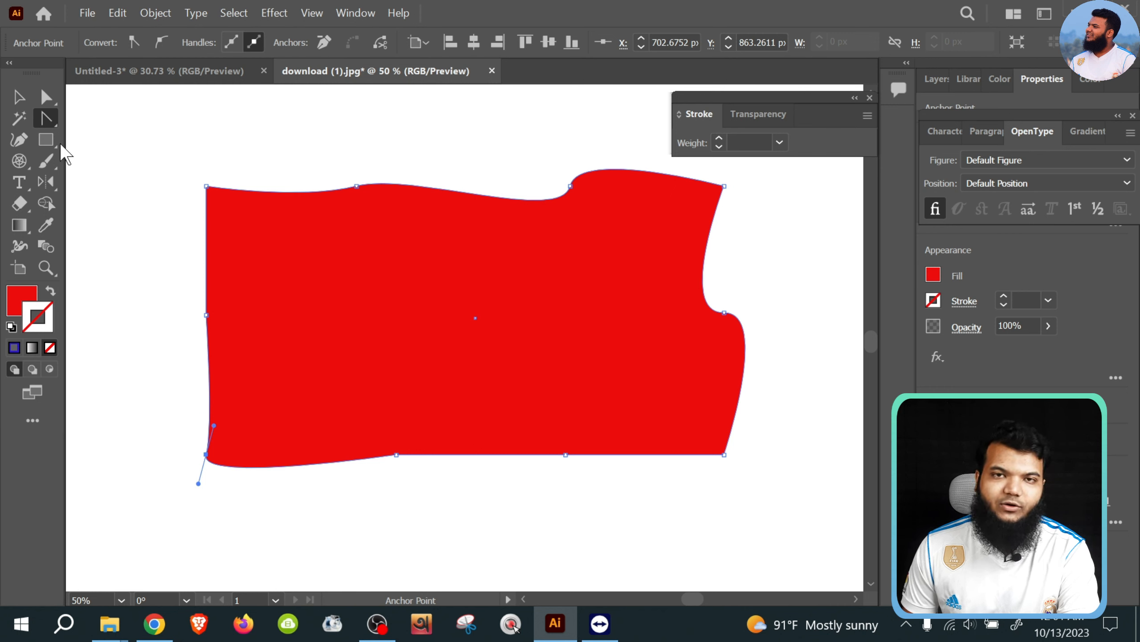
Remove the two added top-edge anchors, the right-edge anchor and both added bottom-edge anchors with the Delete Anchor Point tool.
drag(47, 115, 117, 182)
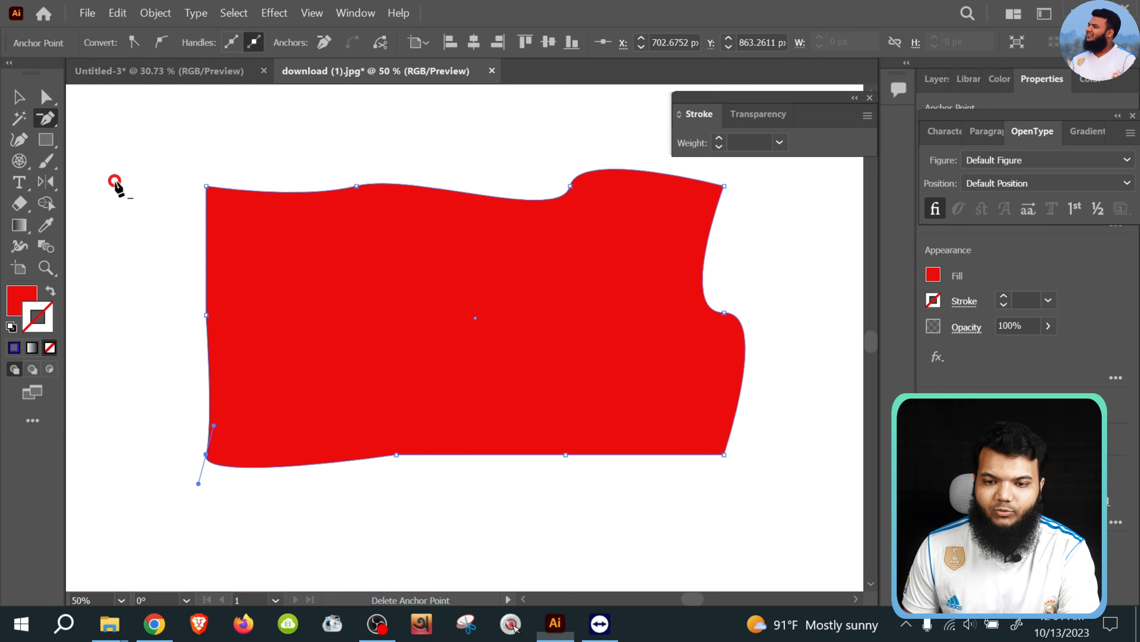
click(357, 186)
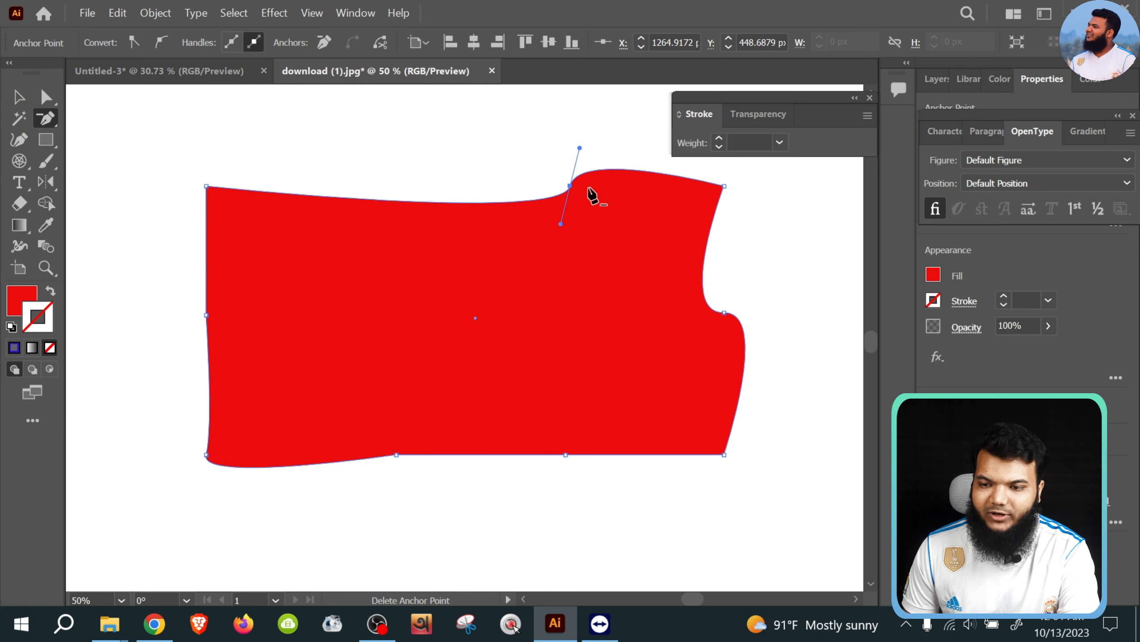
click(570, 185)
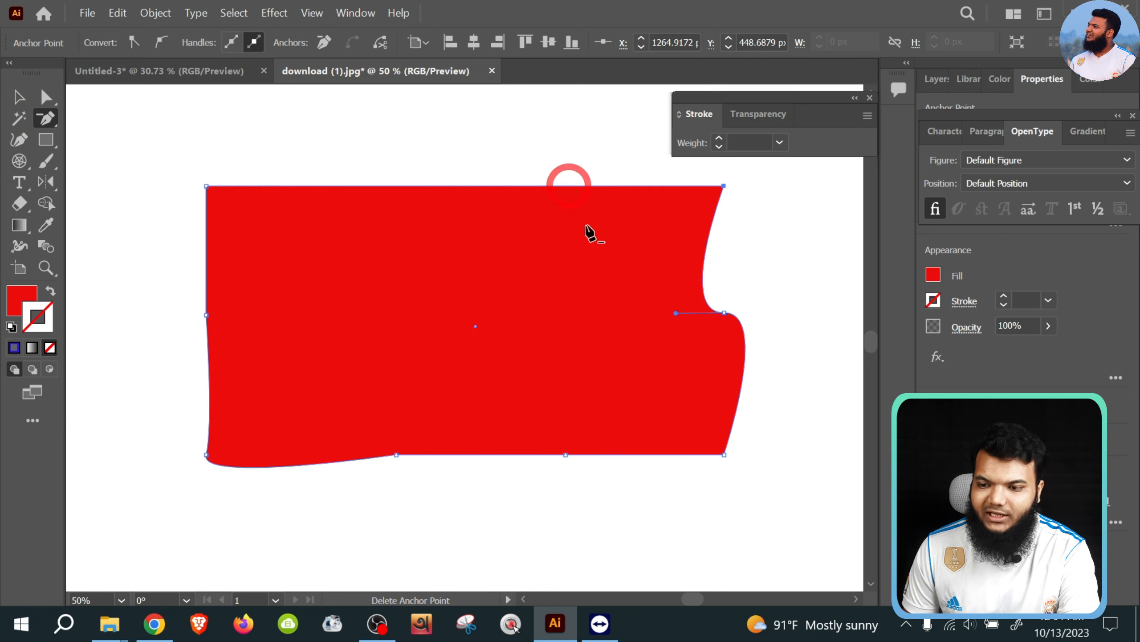
click(724, 314)
click(397, 455)
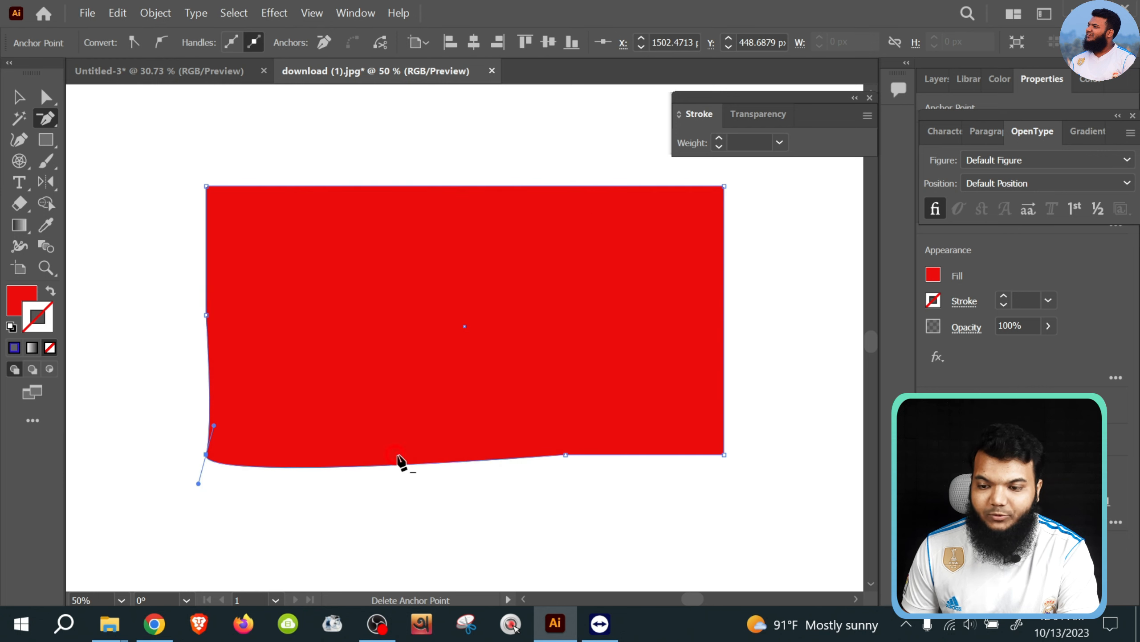
click(566, 456)
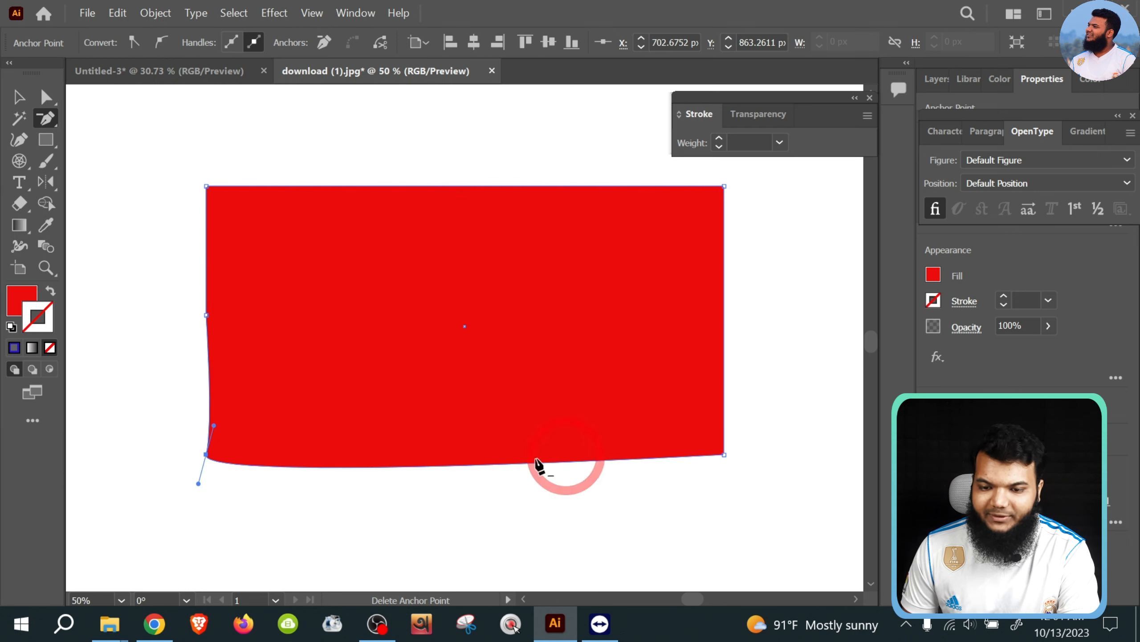
Try deleting the lower-left corner anchor, undo that, and delete the added left-edge anchor instead.
click(207, 455)
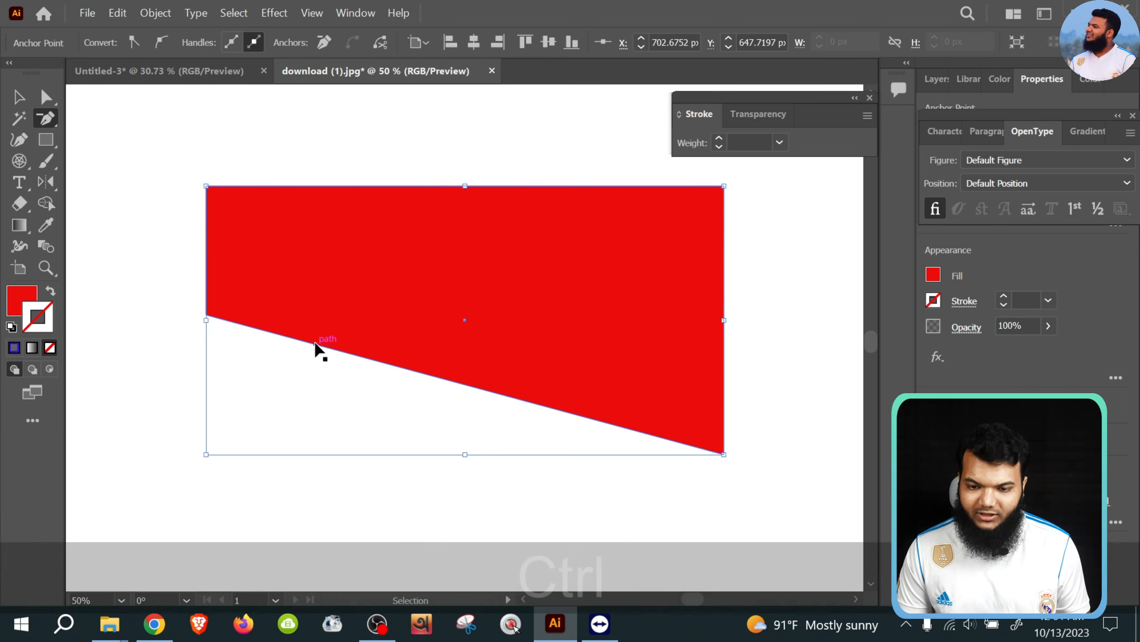
key(ctrl+z)
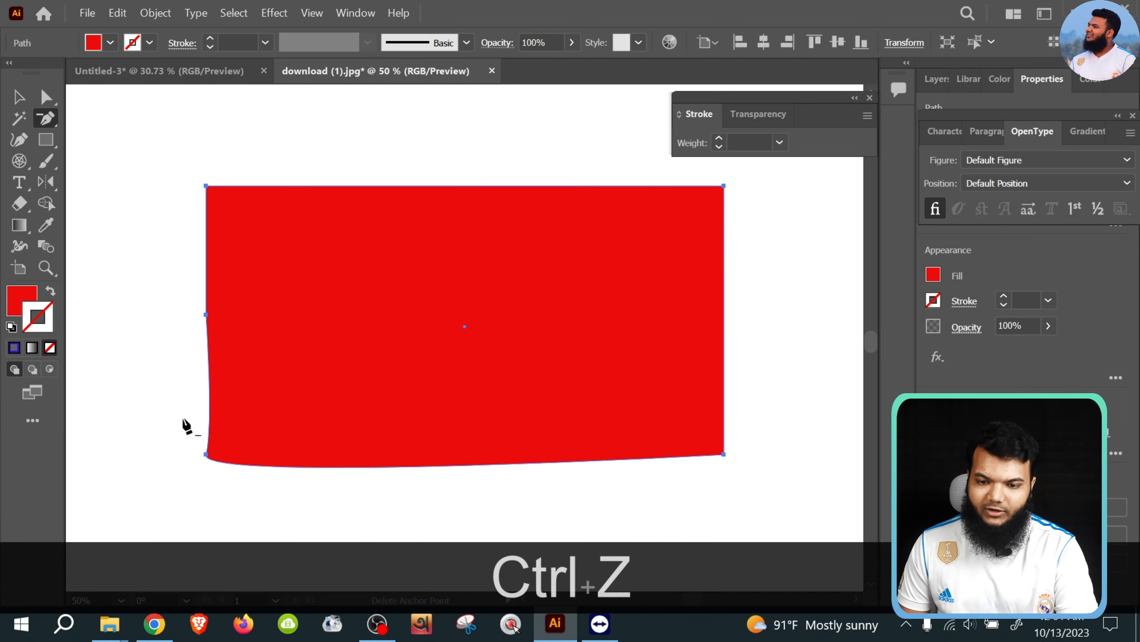
click(207, 315)
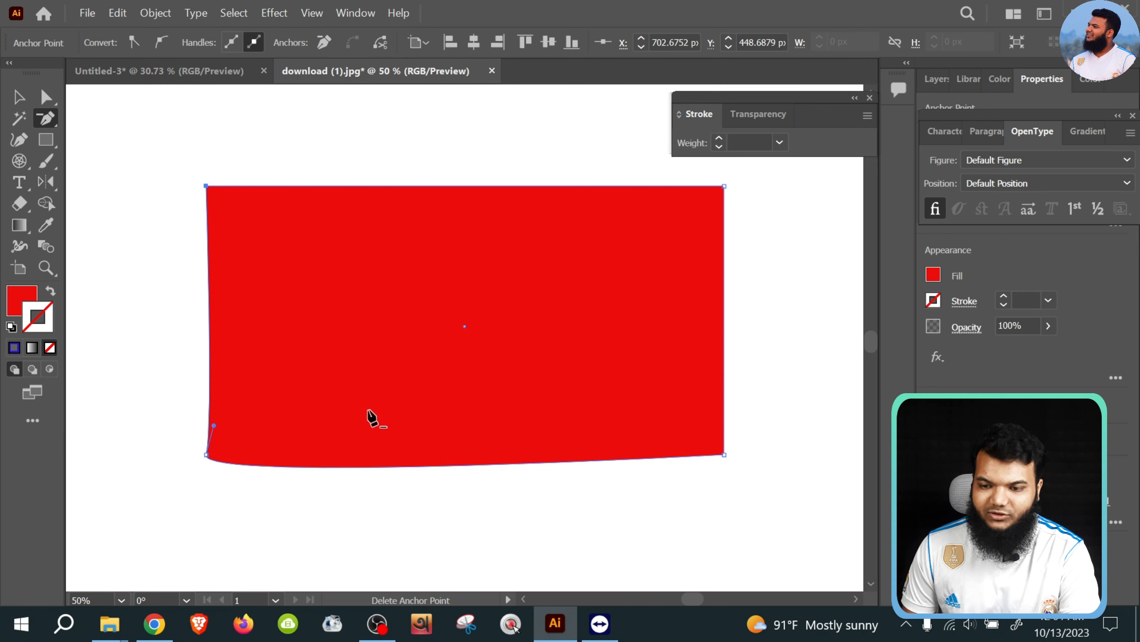
Delete the shape's upper-left and lower-left corner anchors, and undo both deletions.
click(206, 185)
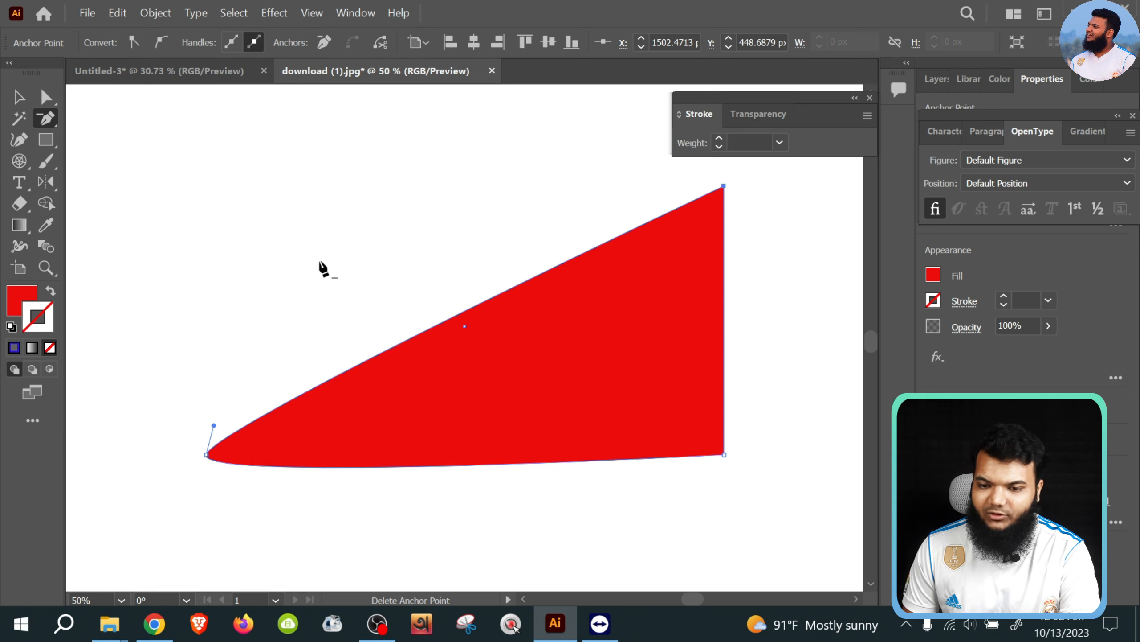
click(208, 457)
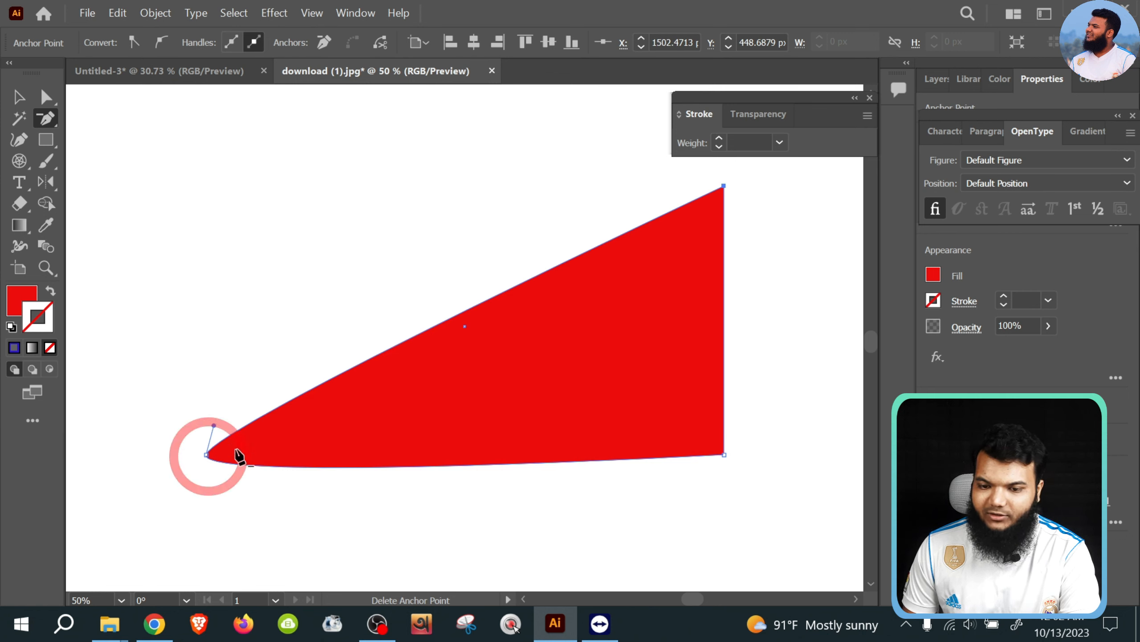
click(207, 456)
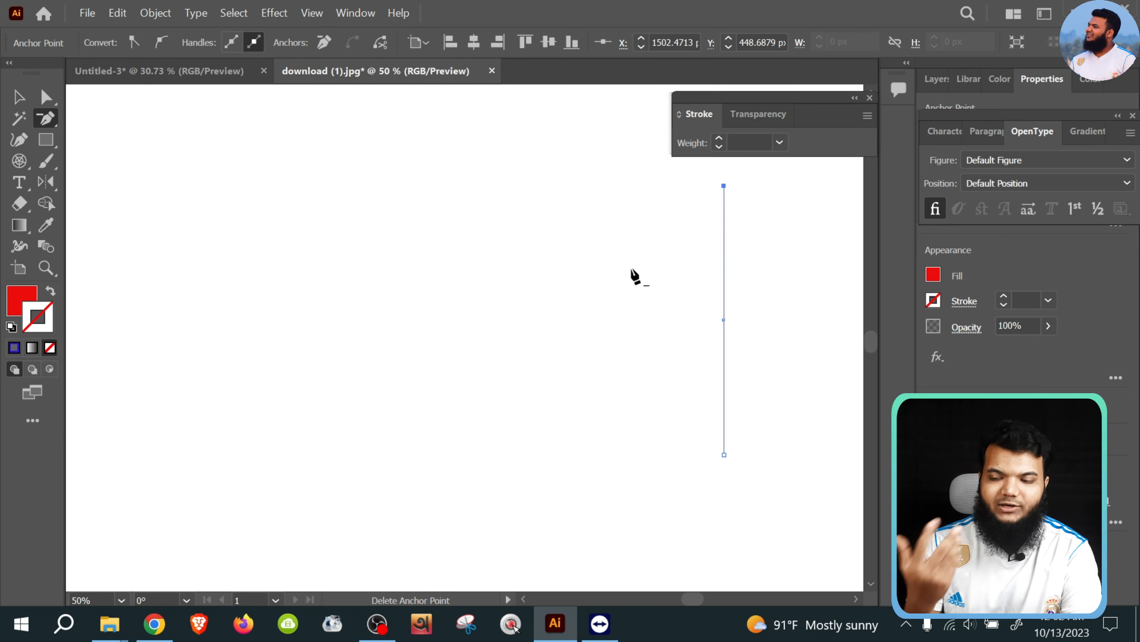
key(ctrl+z)
key(ctrl+z)
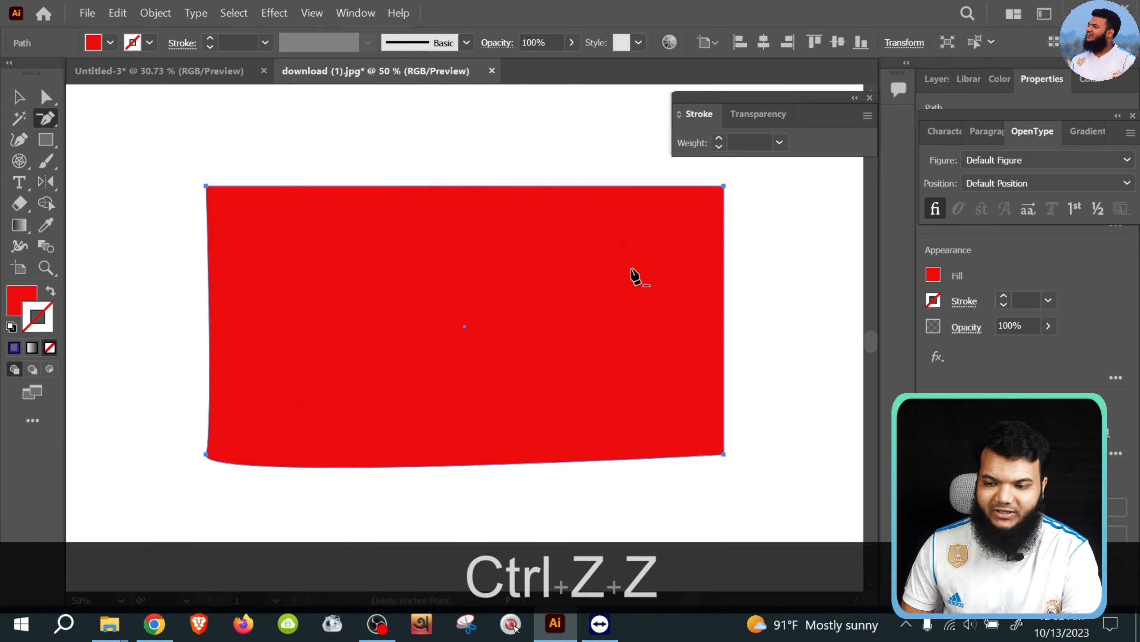
Delete the rounded lower-left corner anchor to turn the shape into a triangle, and display the Pen tool variants.
click(207, 455)
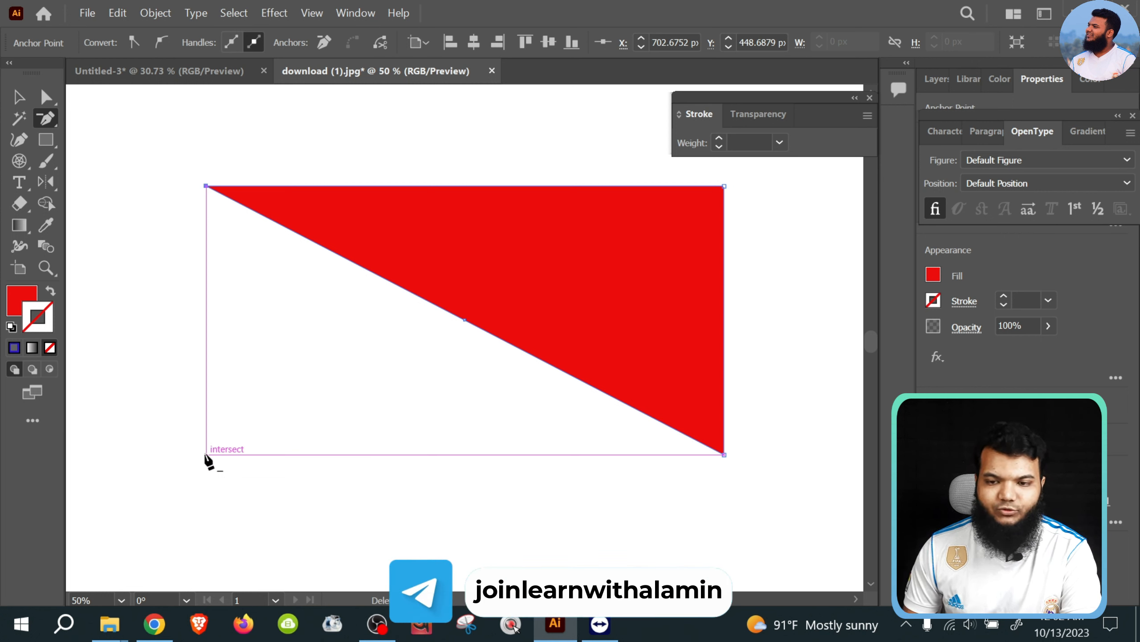
click(12, 99)
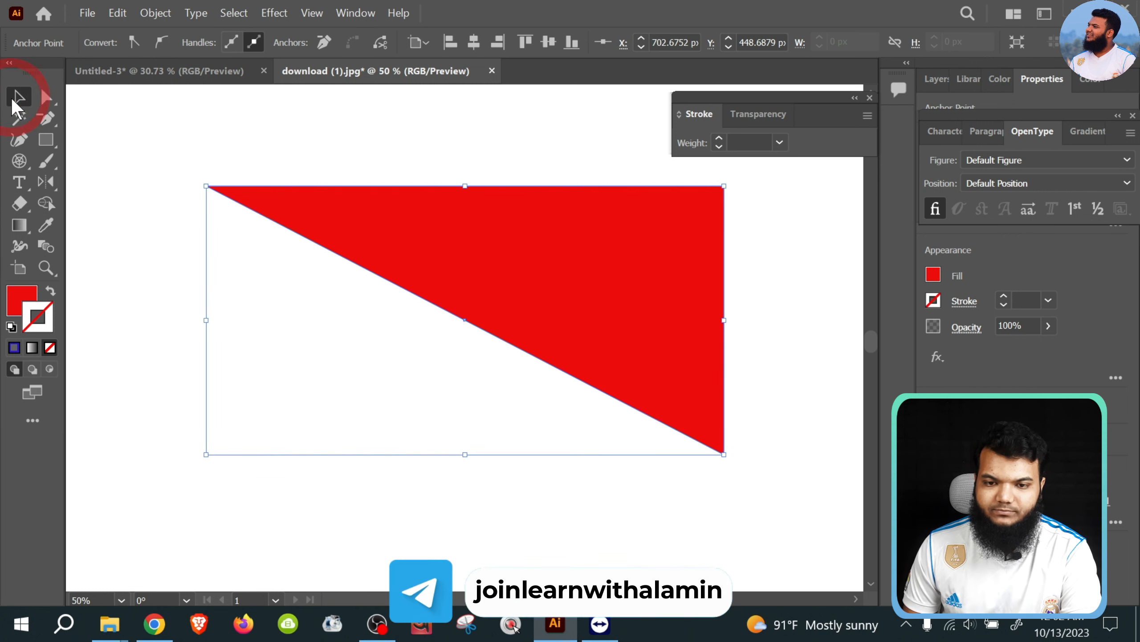
right_click(54, 121)
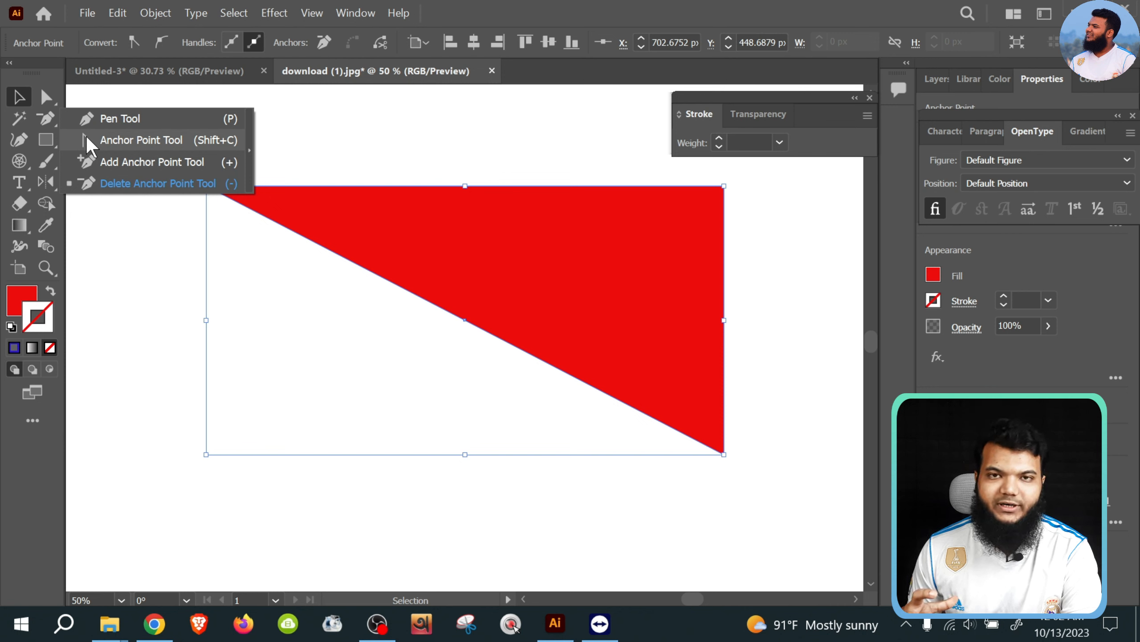